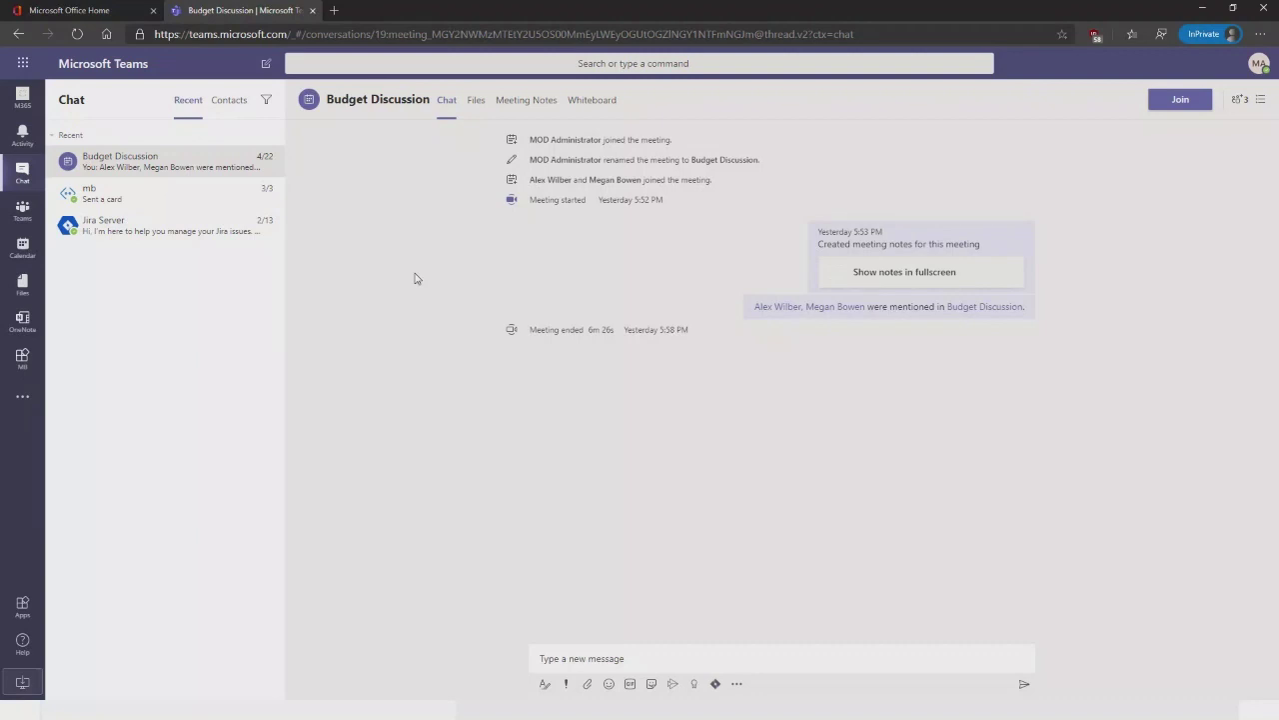
Start an instant meeting from the calendar and turn the camera off
click(23, 249)
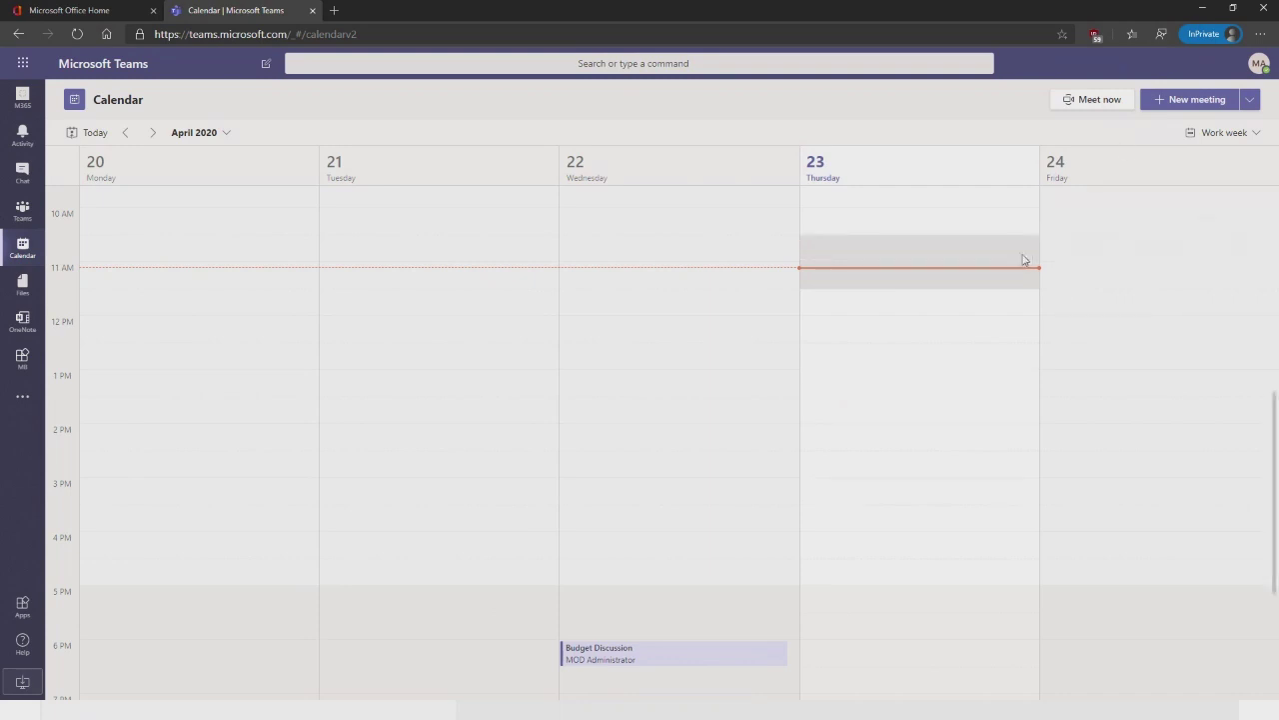
click(1108, 100)
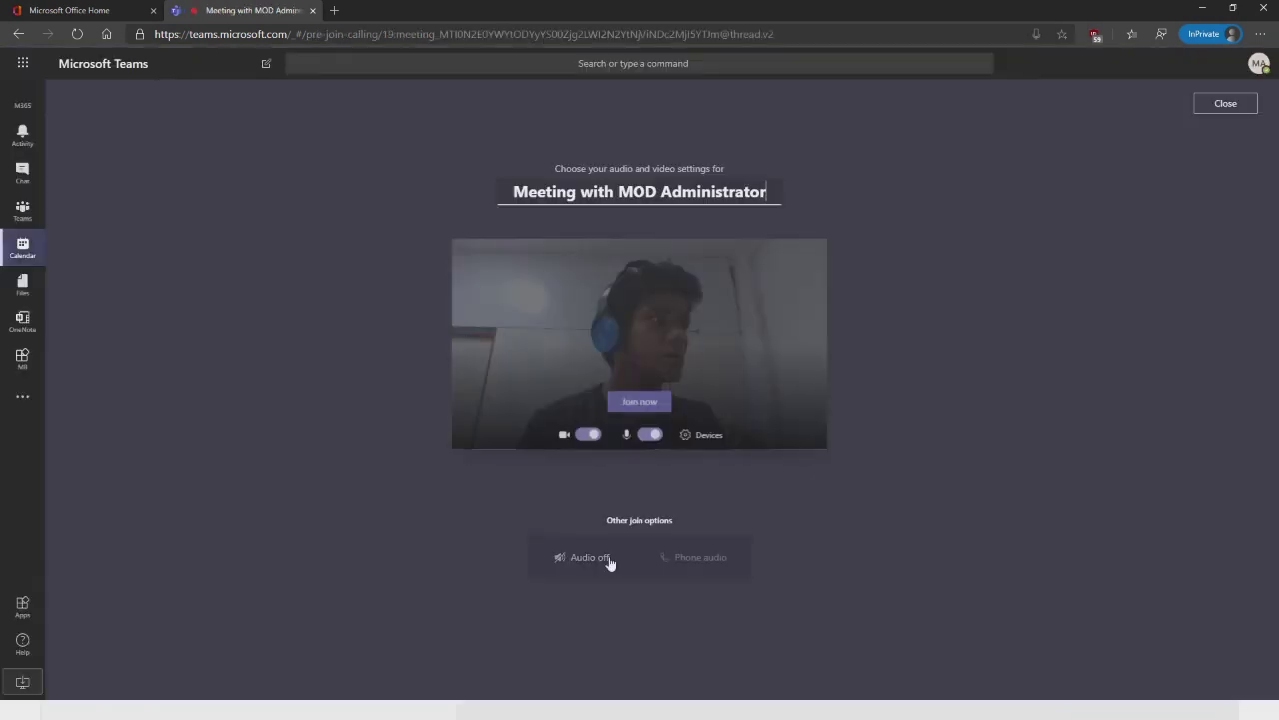
click(586, 435)
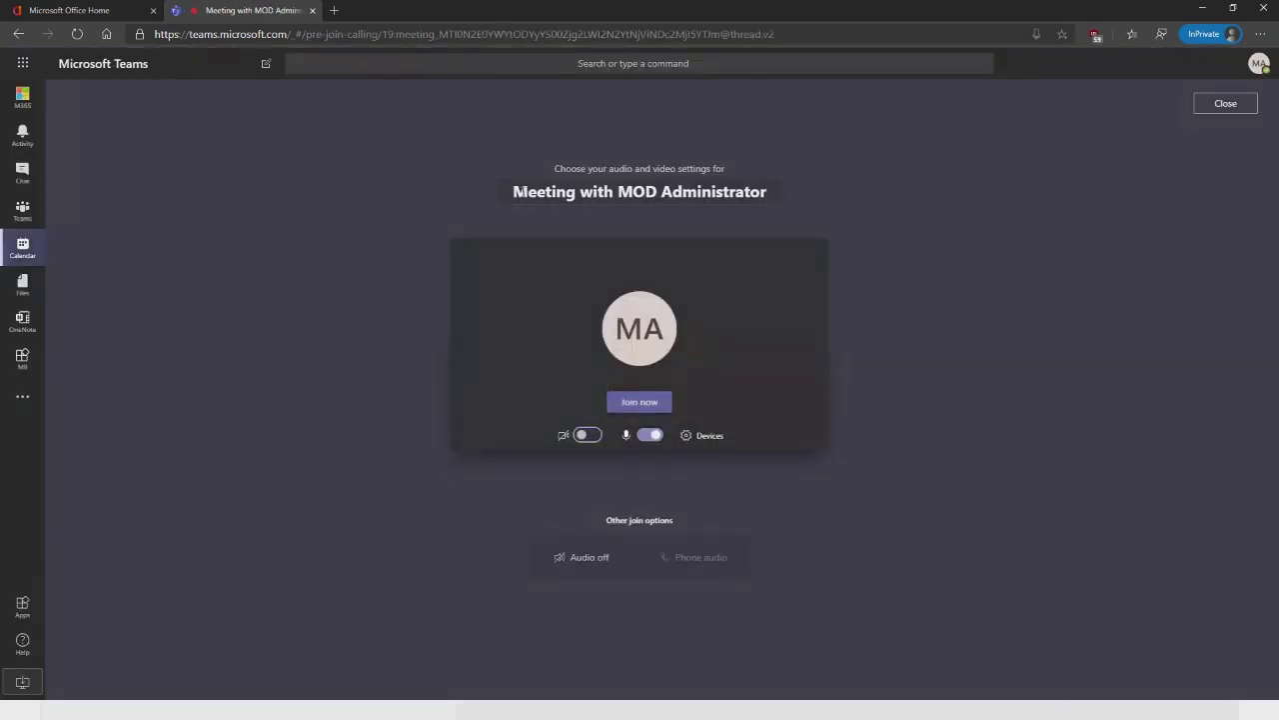
Title the instant meeting "Budget Discussion for year 2020-2021" and join it with the microphone muted
drag(514, 191, 761, 222)
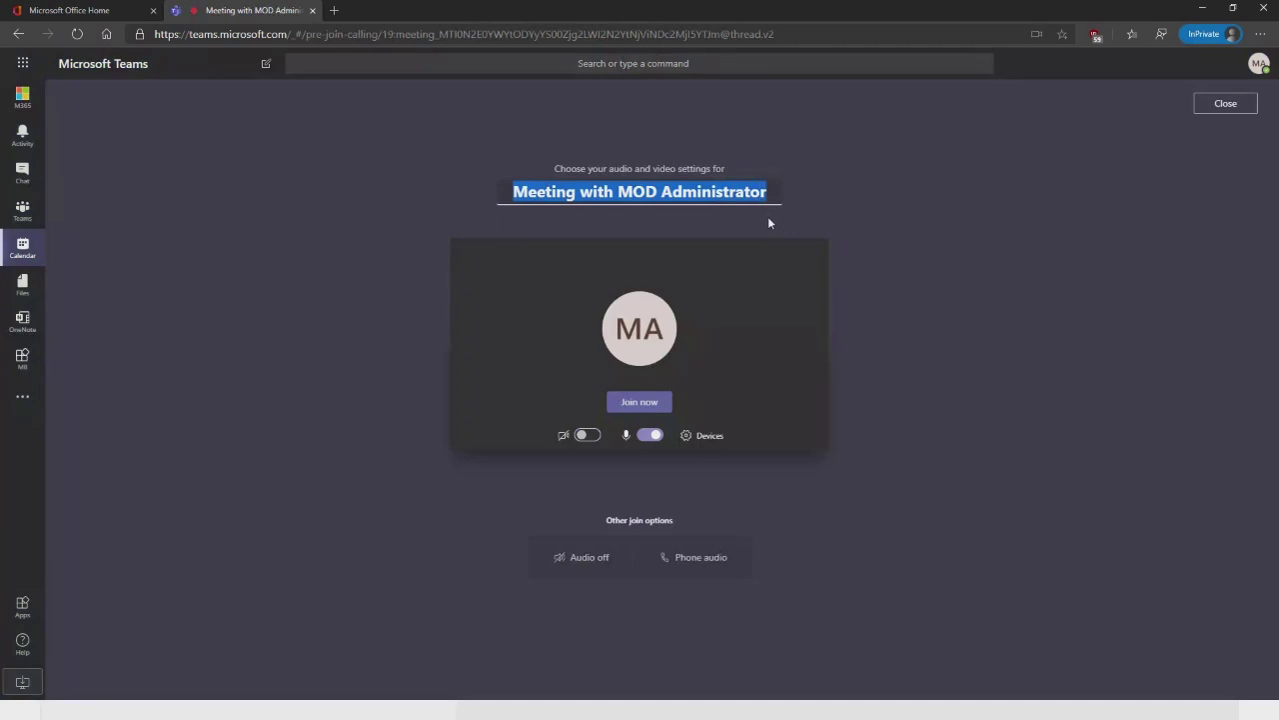
text(Budget D)
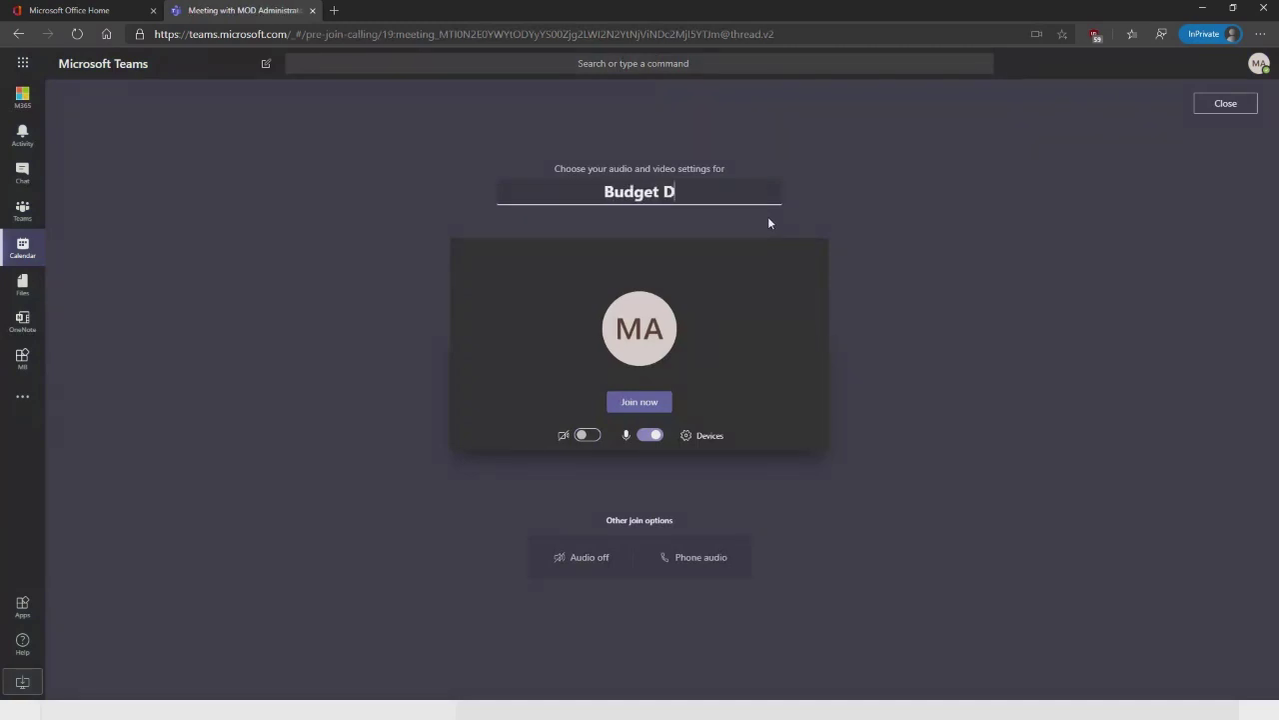
text(iscussion)
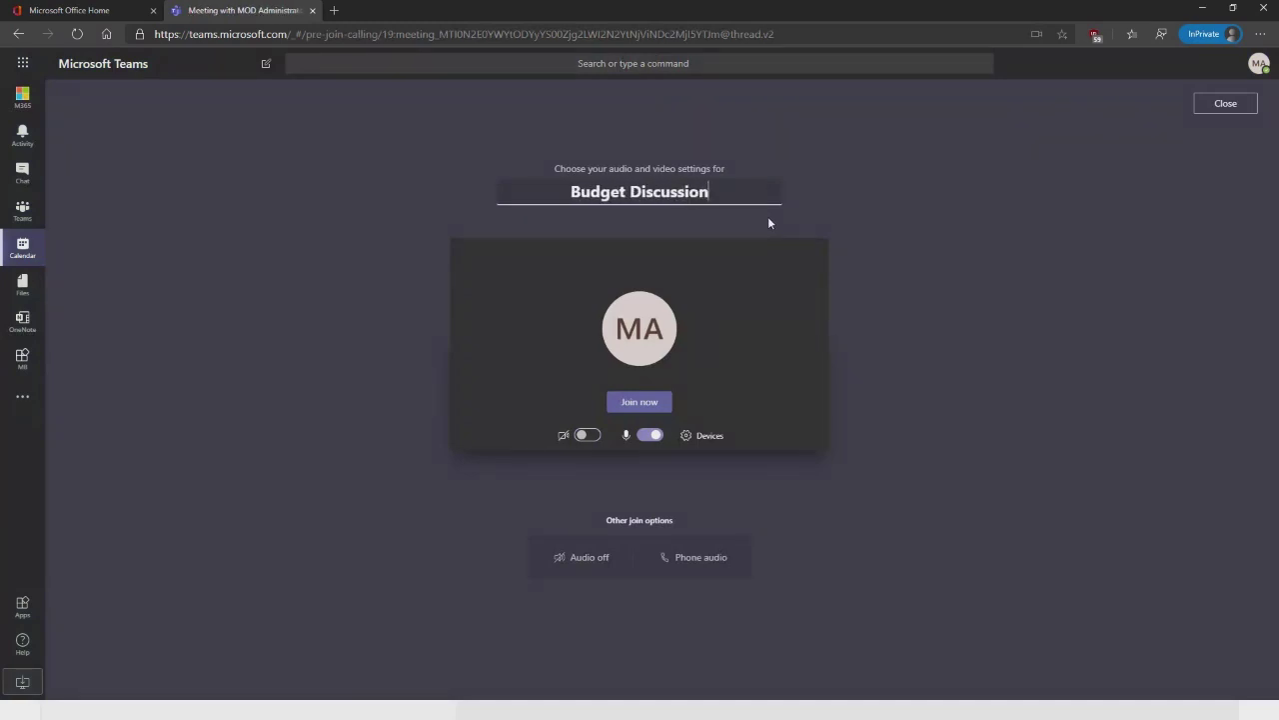
text( fo)
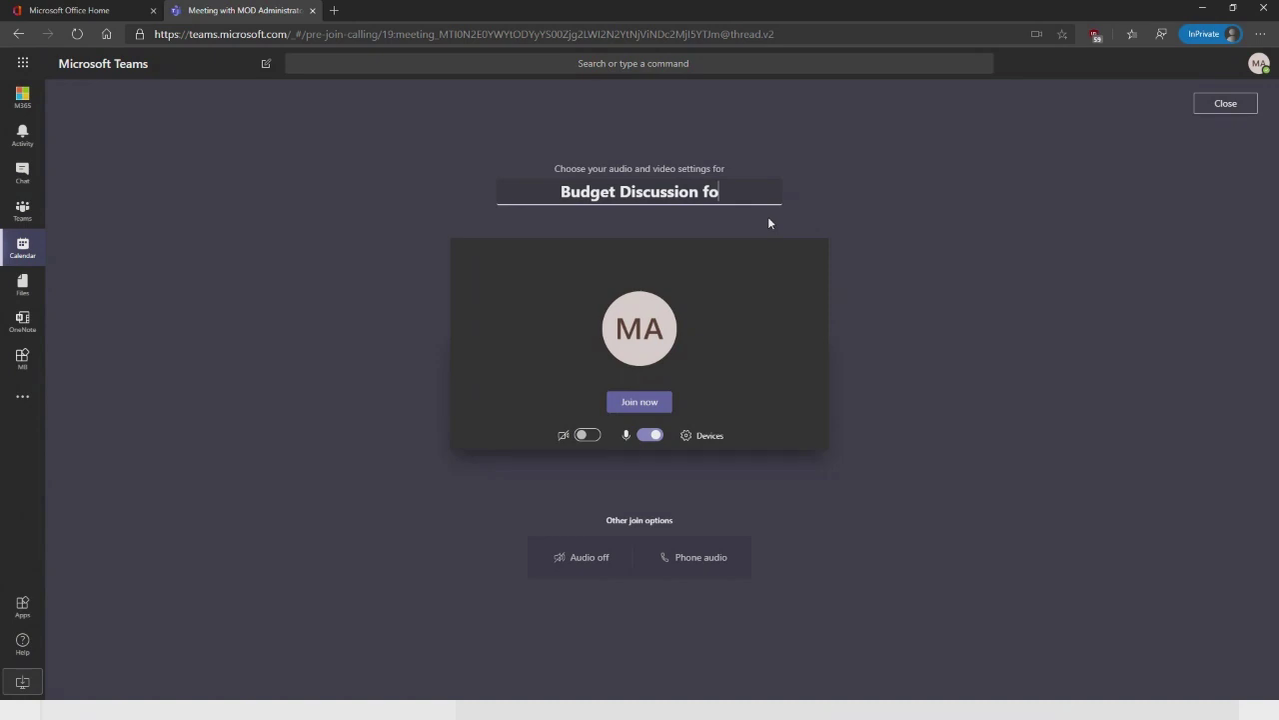
text(r year 2020)
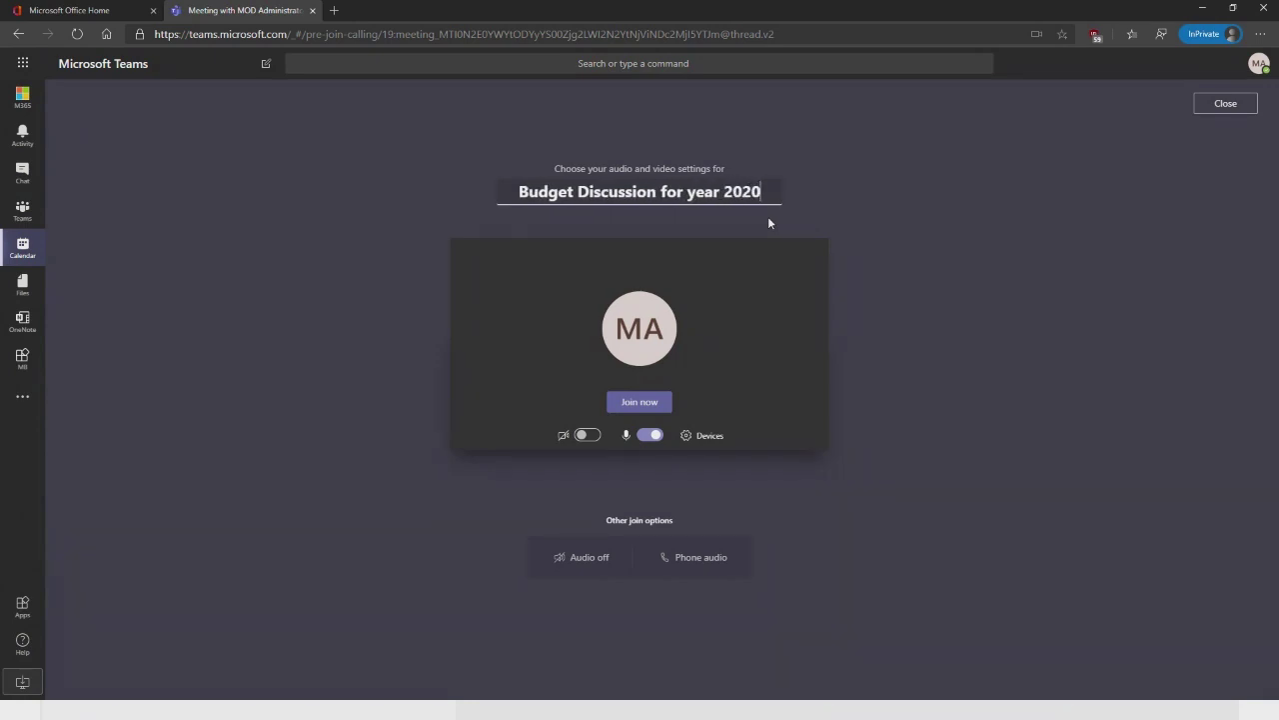
text(-2021)
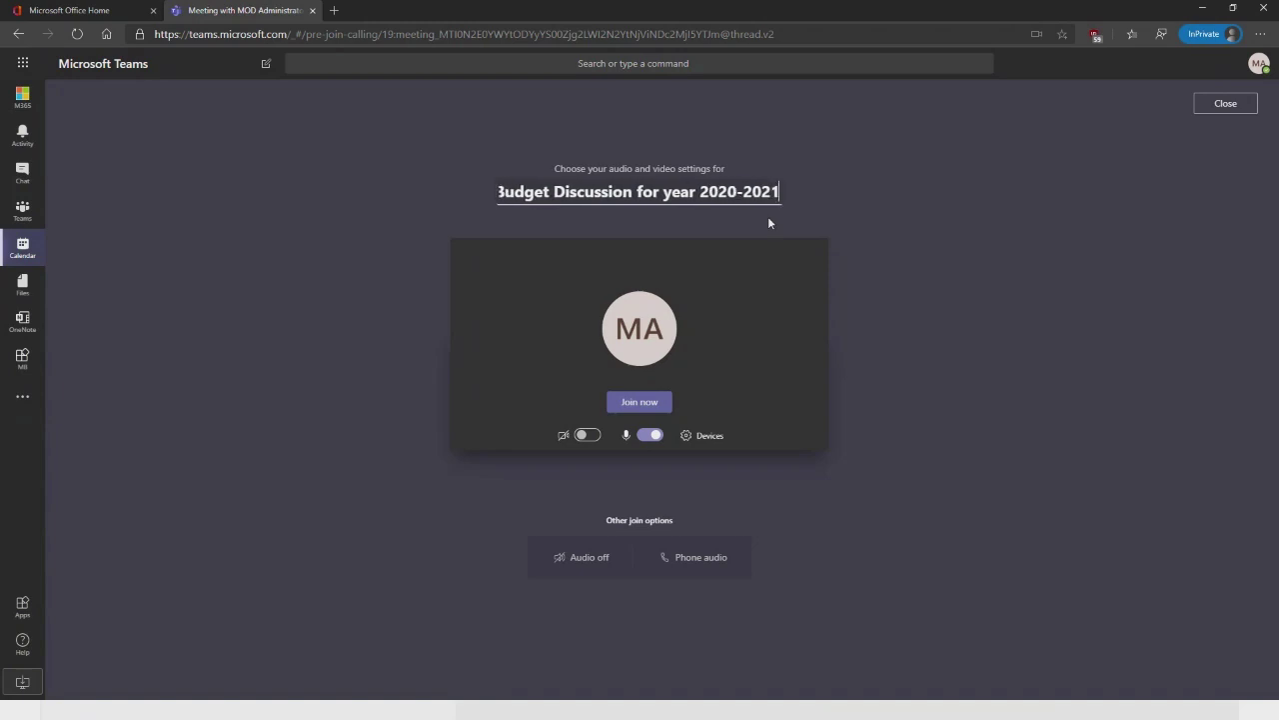
click(651, 437)
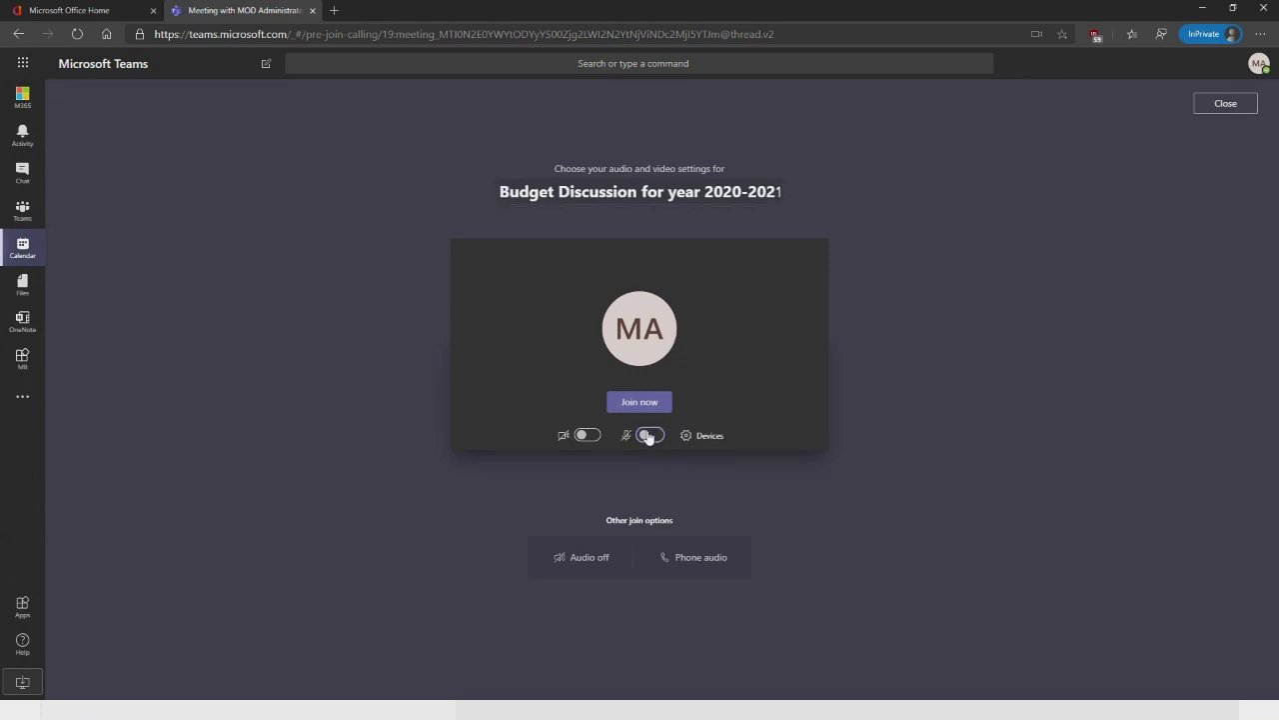
click(651, 408)
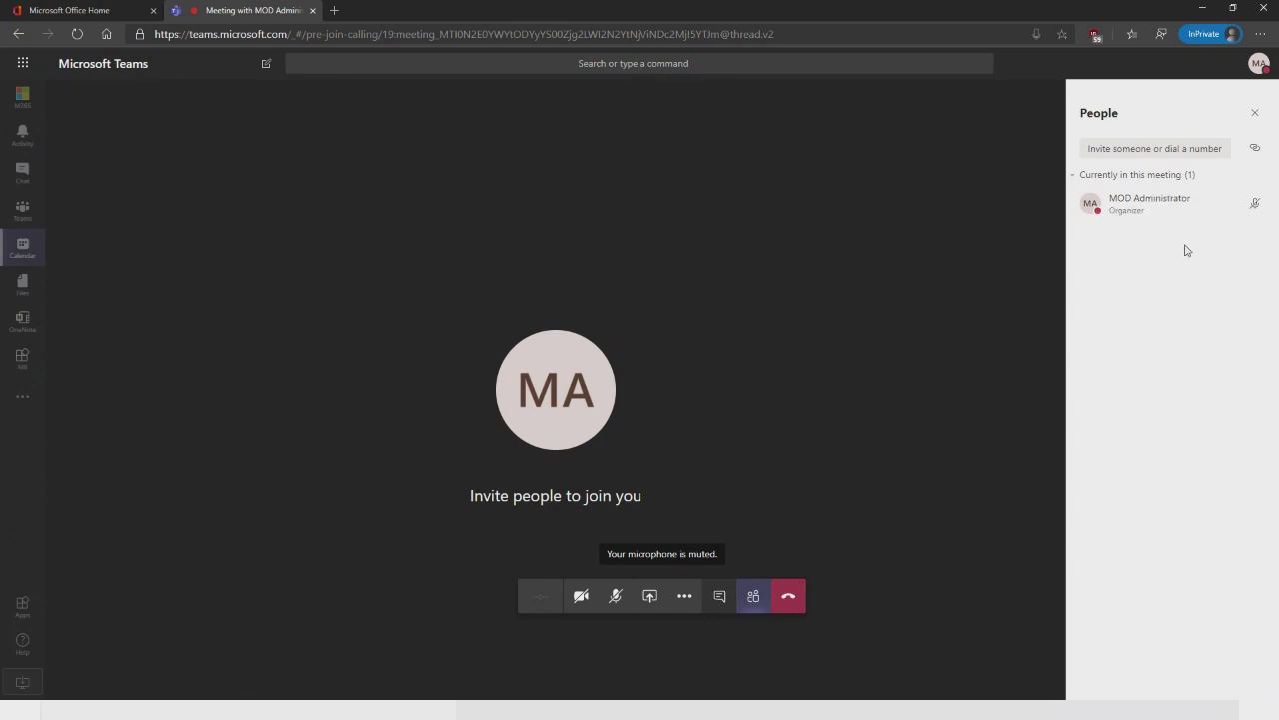
Search for a colleague to invite to the running meeting, then close the participant list
click(1155, 148)
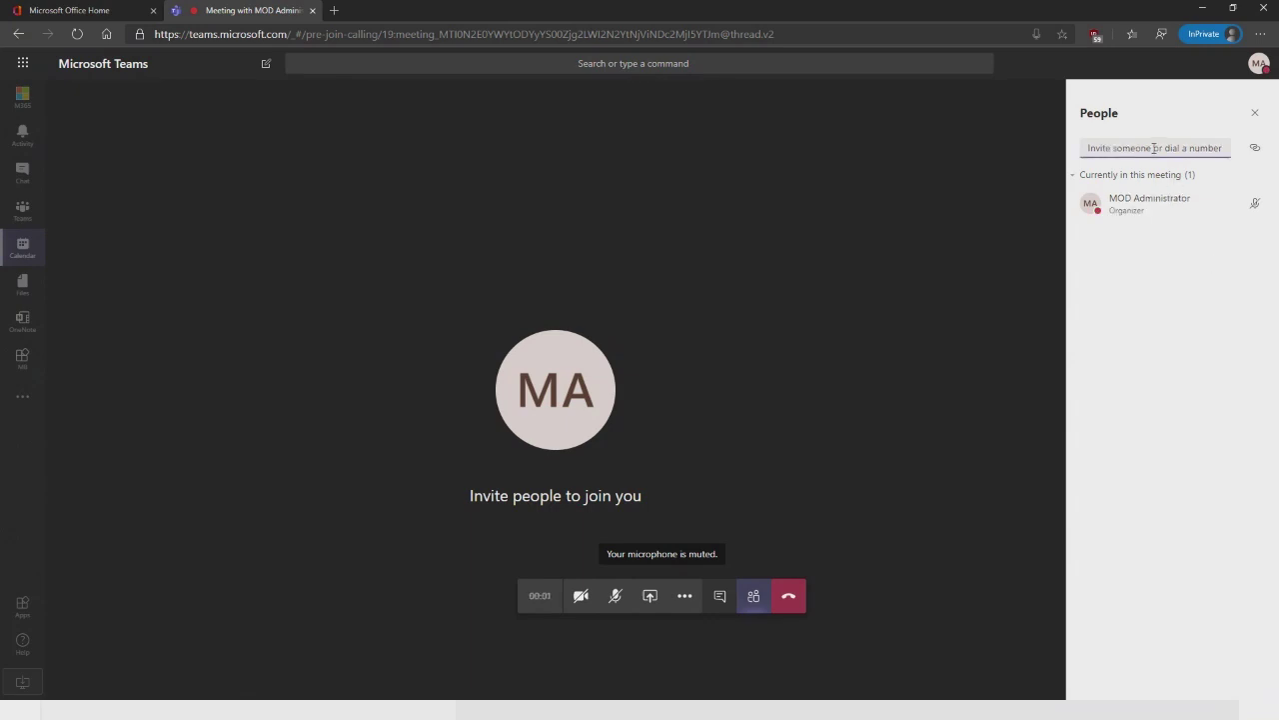
text(ale)
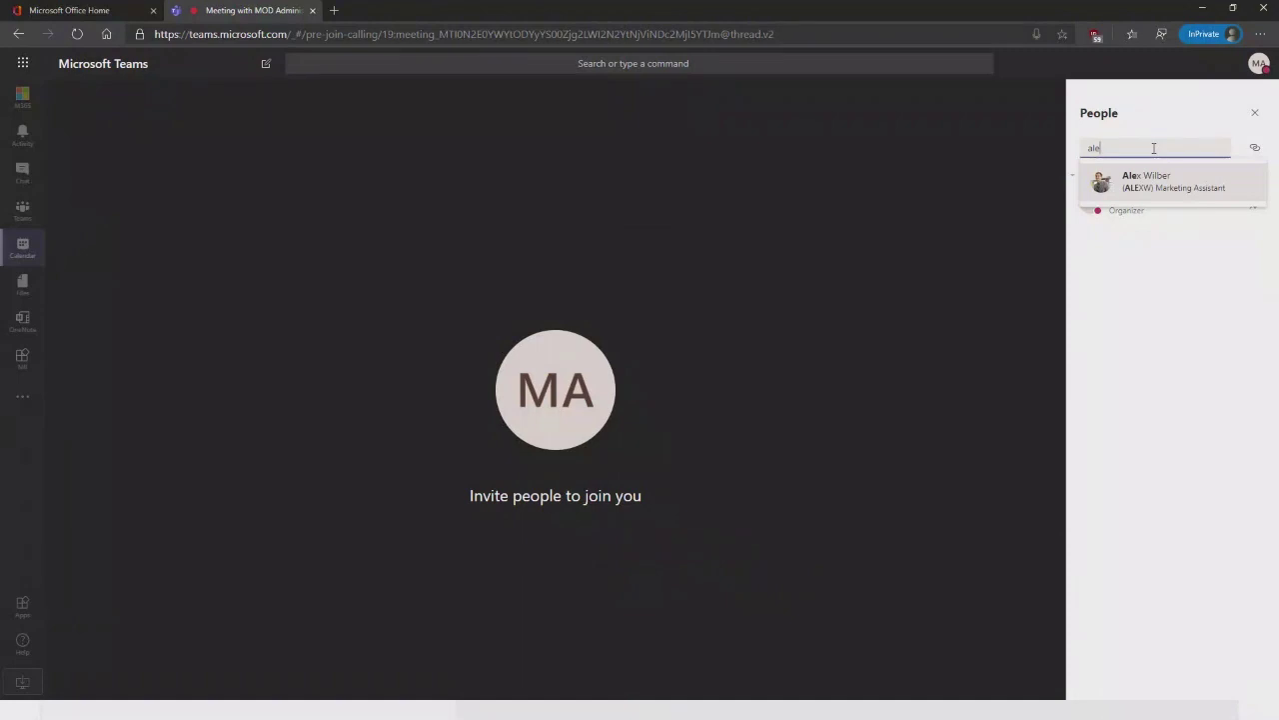
click(1255, 112)
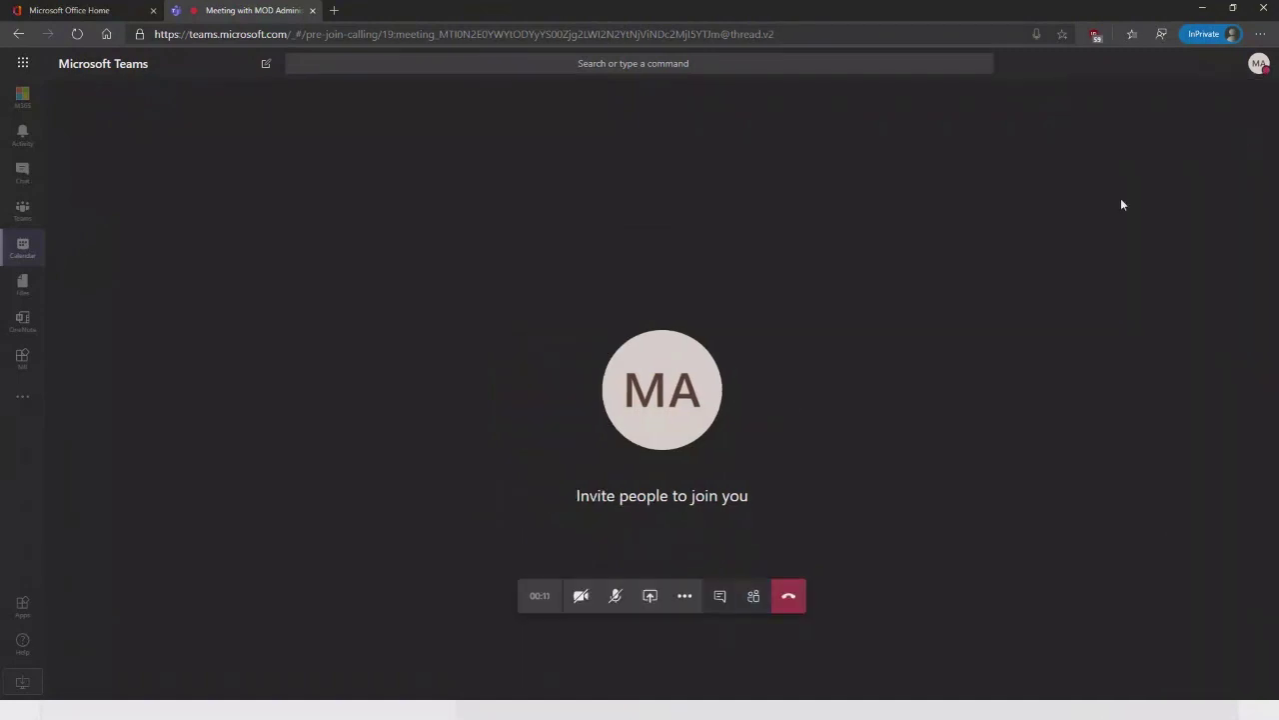
Leave the meeting and dismiss the call quality rating
click(788, 598)
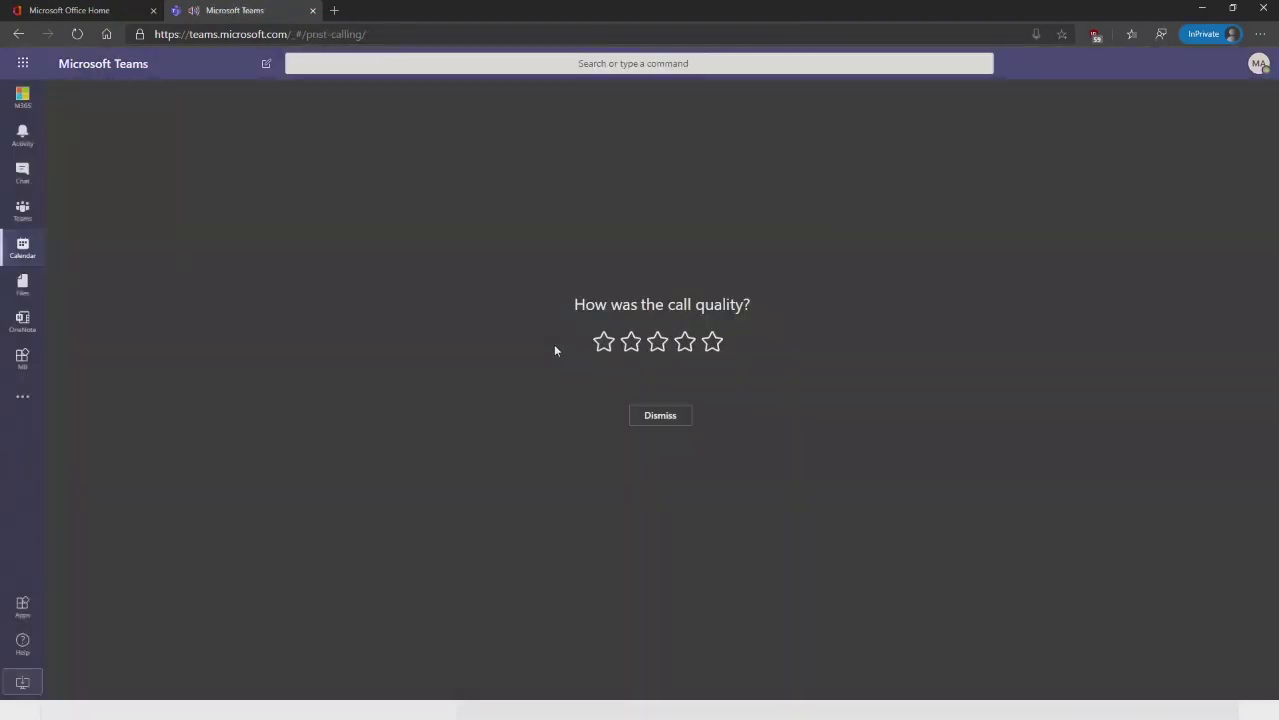
click(677, 419)
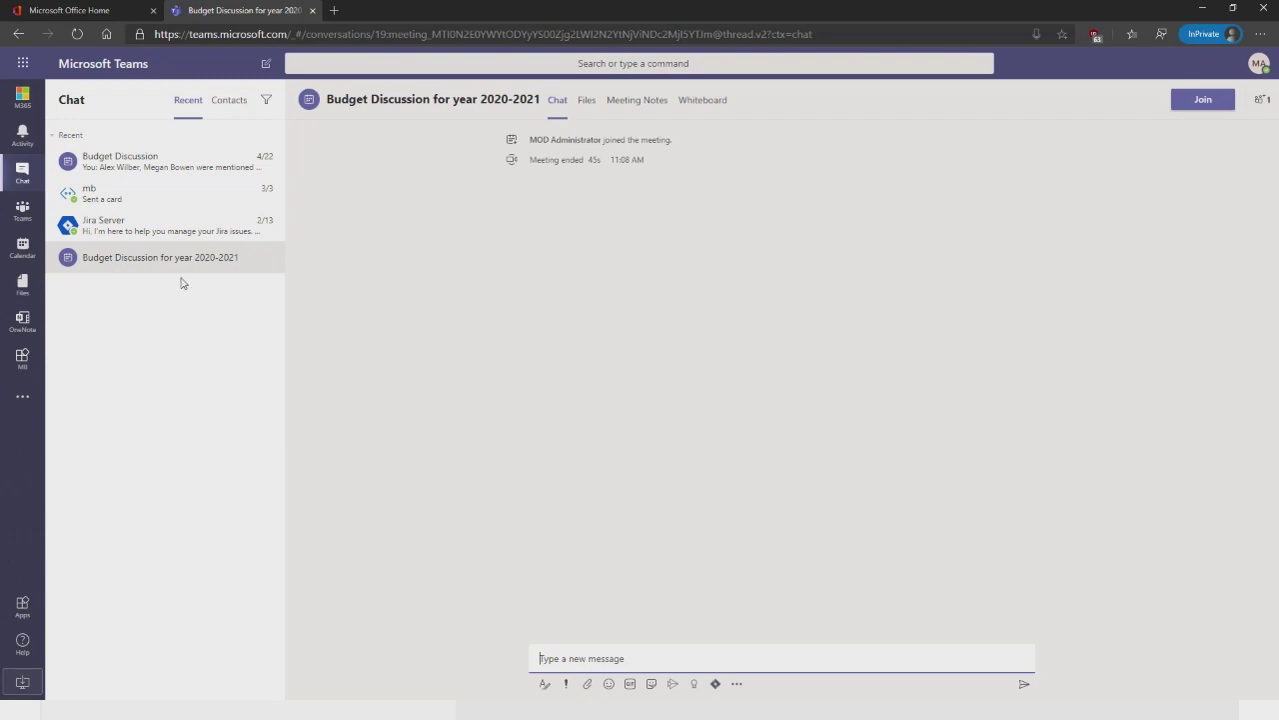
Look through the mb bot conversation and the Budget Discussion meeting chat
click(136, 195)
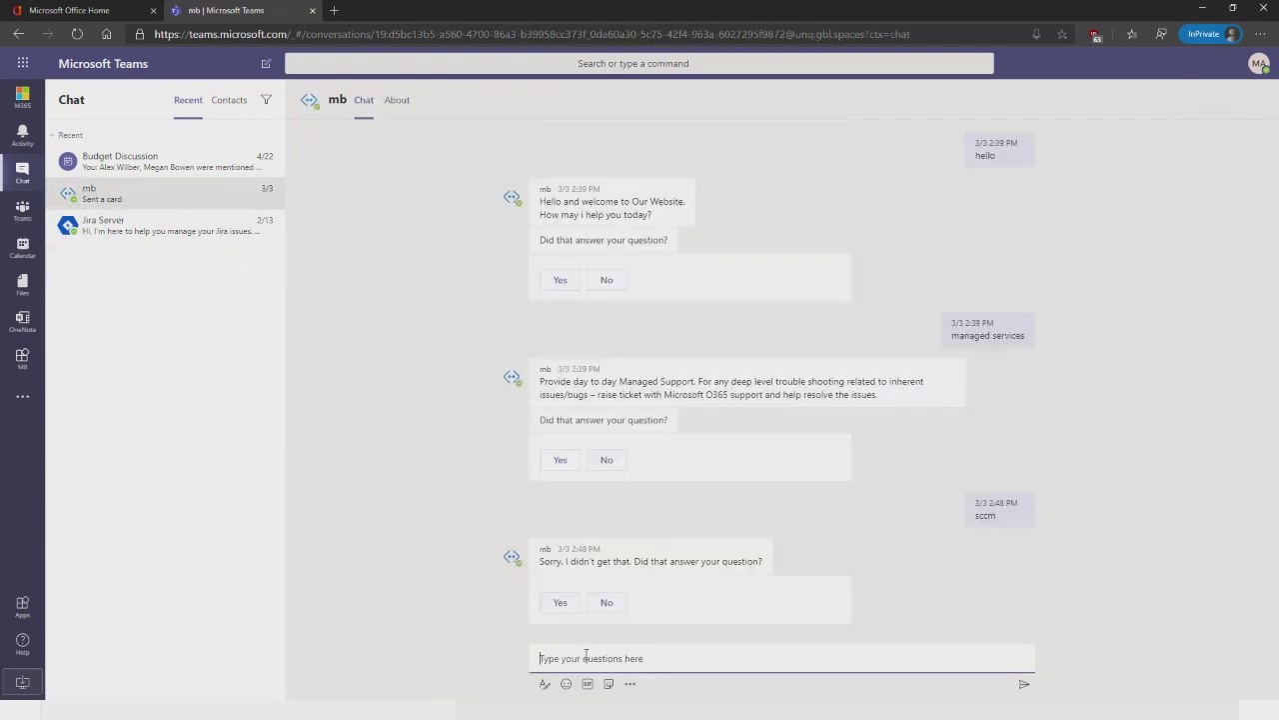
scroll(656, 496, up, 10)
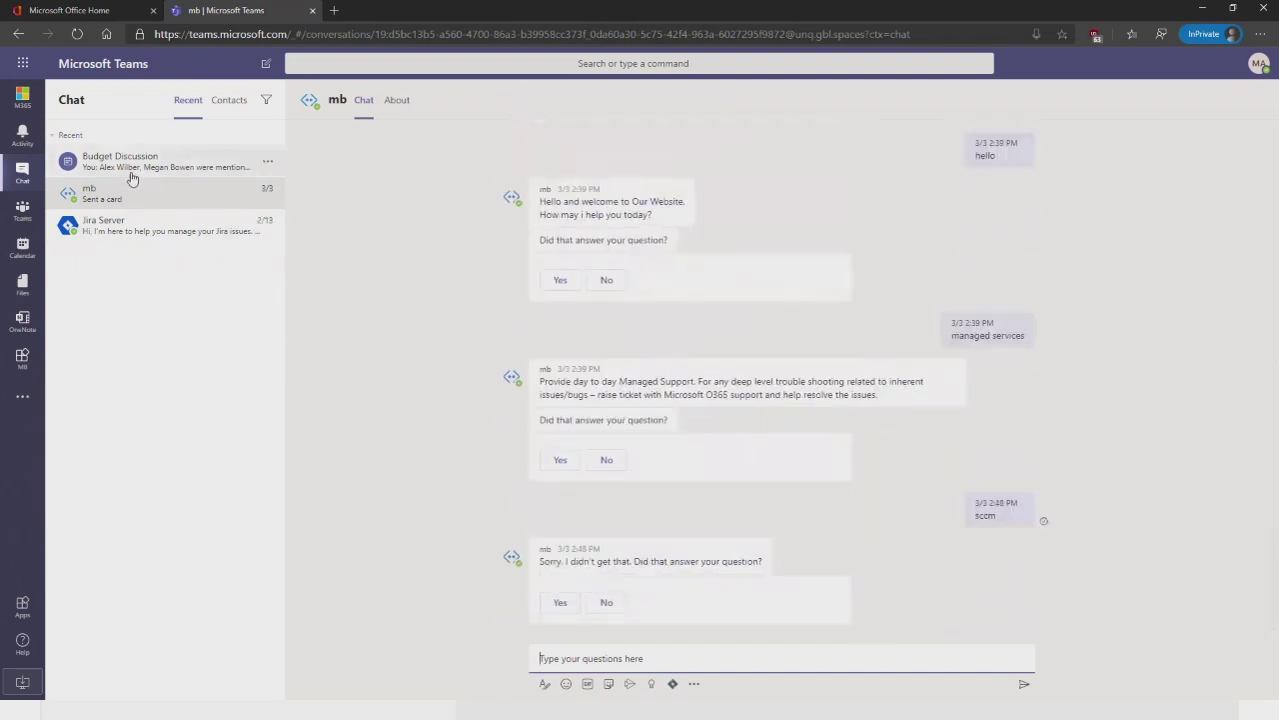
click(130, 163)
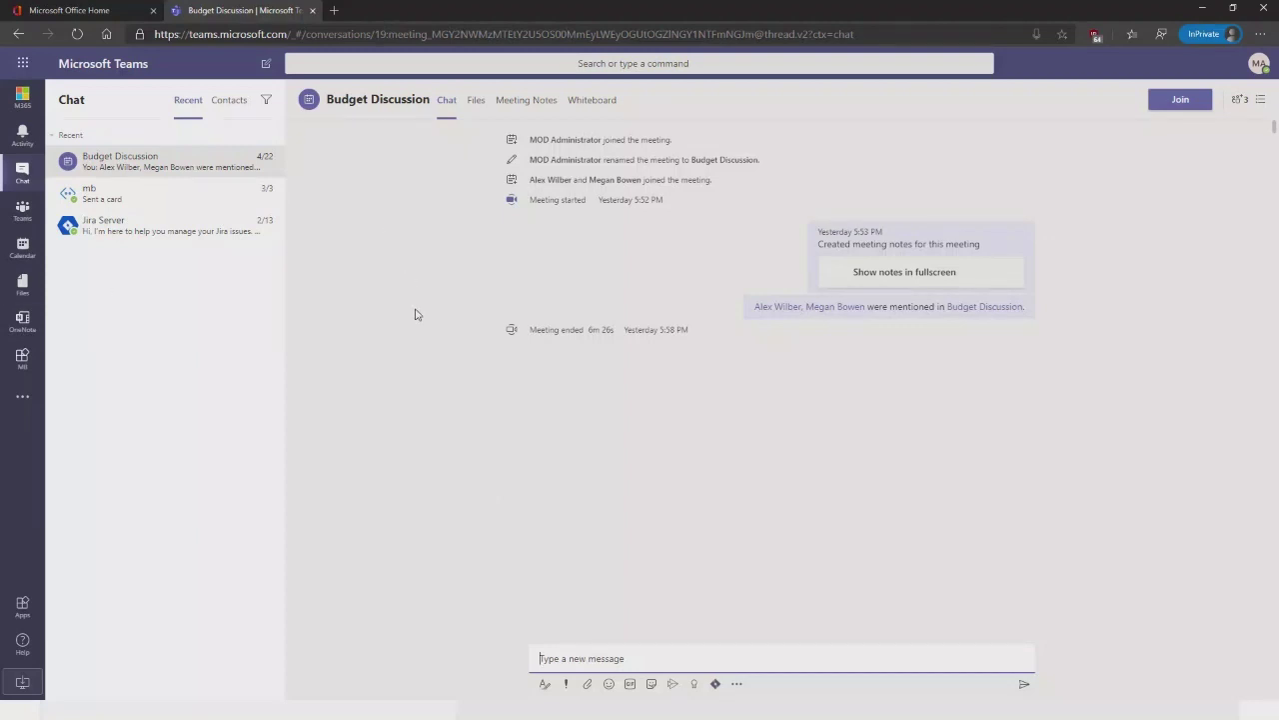
Create a new scheduled meeting from the calendar with the title "MS teams Training"
click(26, 256)
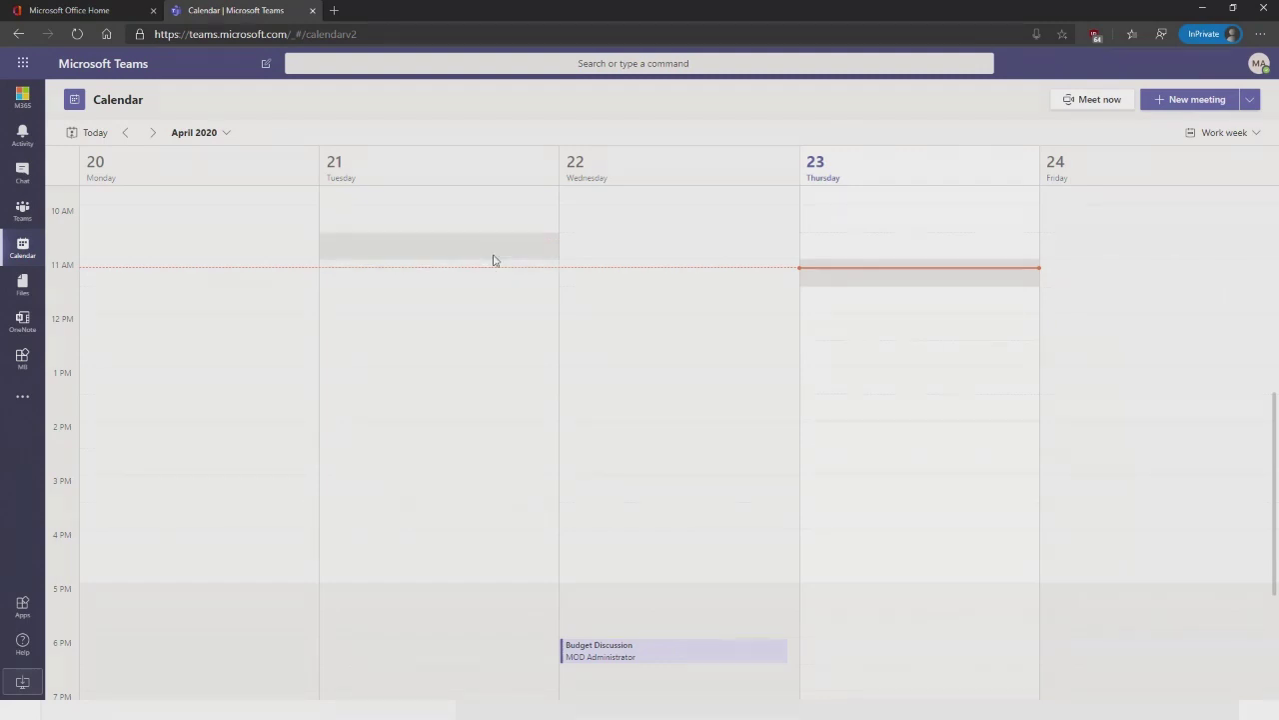
click(1193, 99)
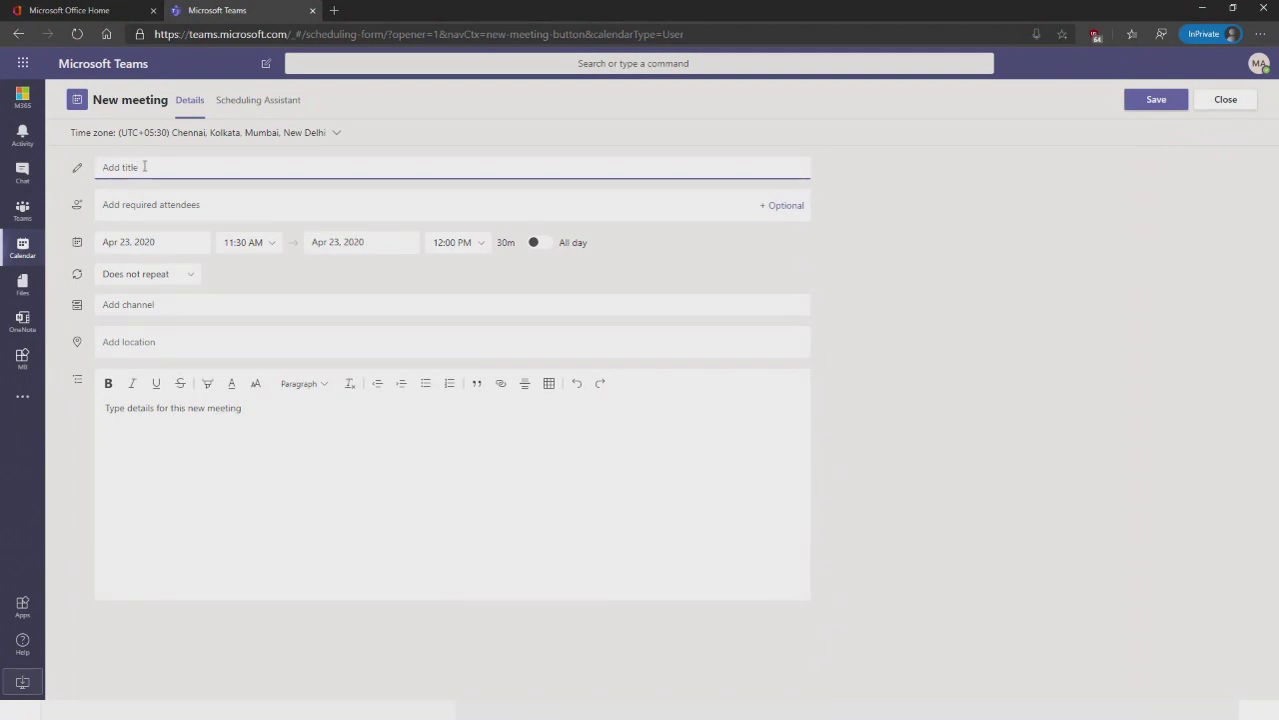
text(MS teams Training)
Add the marketing assistant and the marketing manager as required attendees of the meeting
click(180, 206)
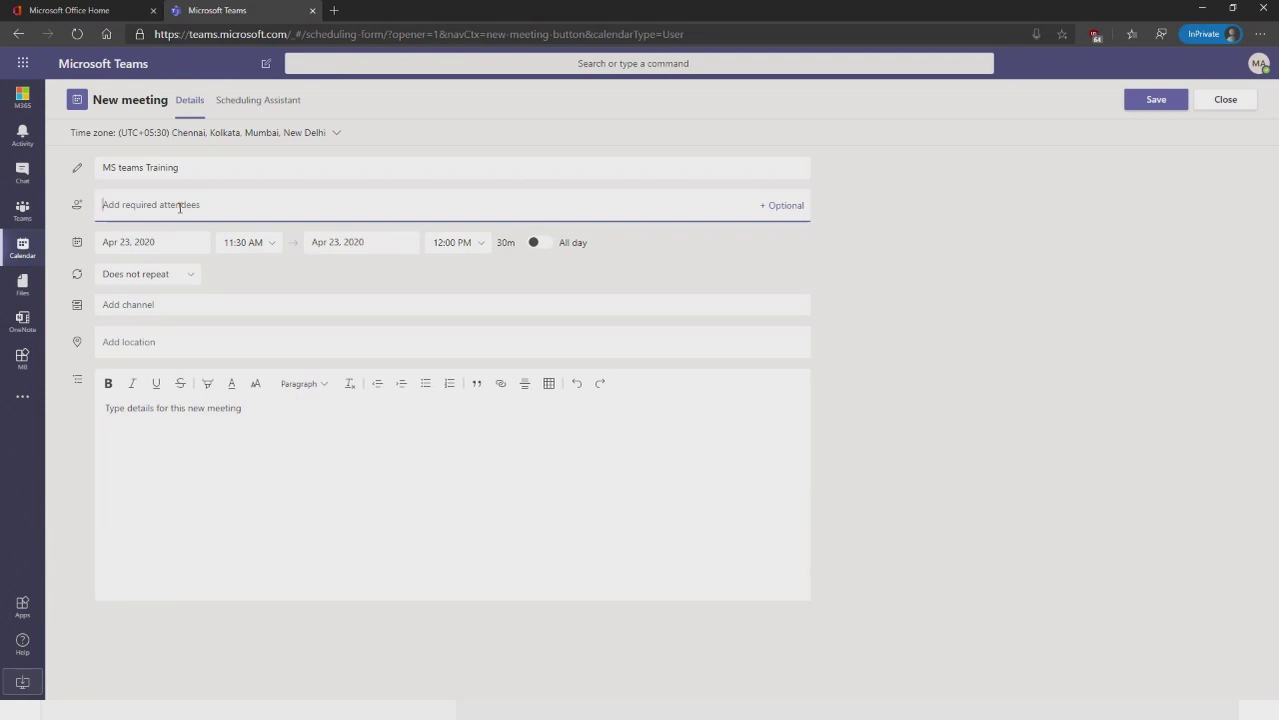
text(alex)
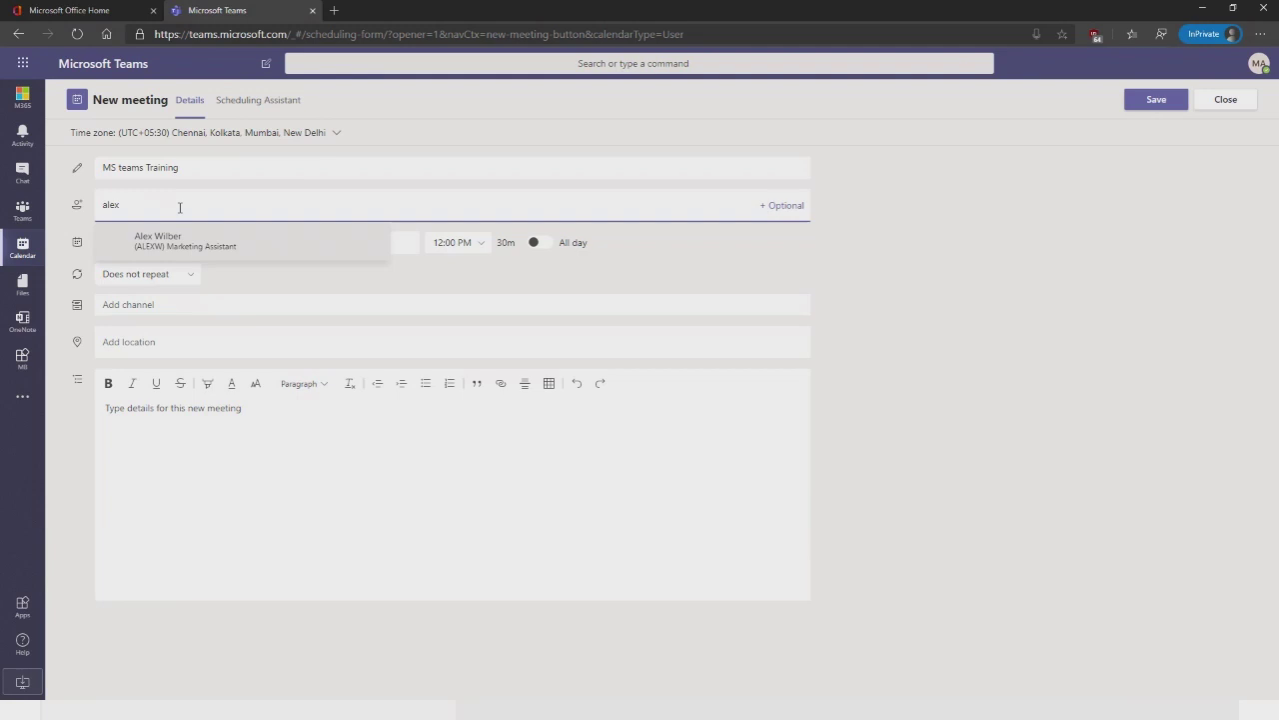
key(Return)
text(megan)
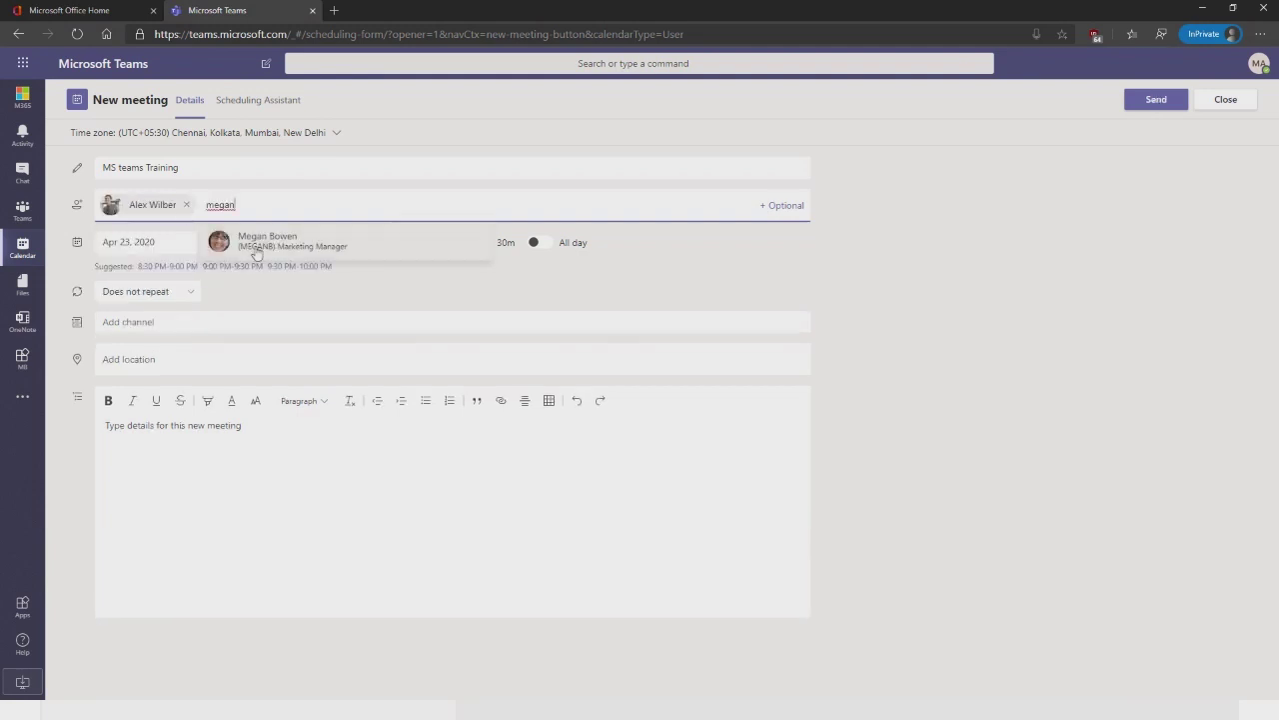
click(251, 250)
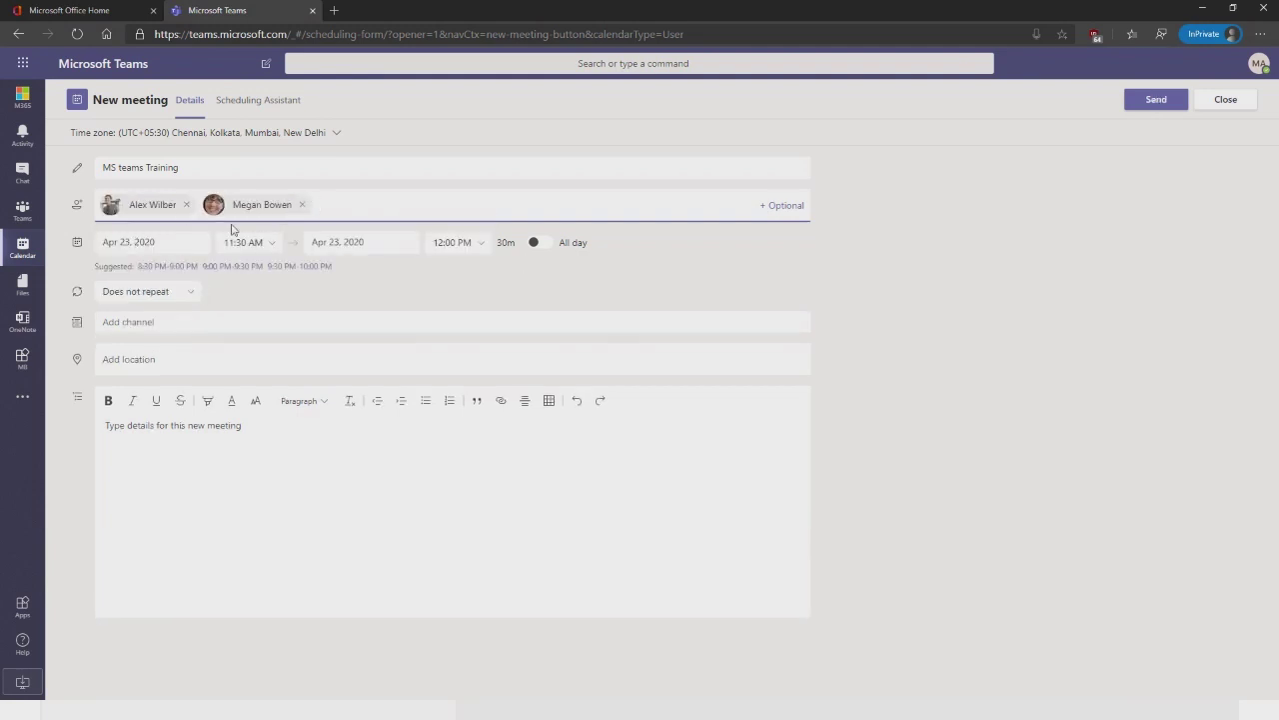
Review the meeting's date choices and check the attendees' availability in the Scheduling Assistant
click(153, 240)
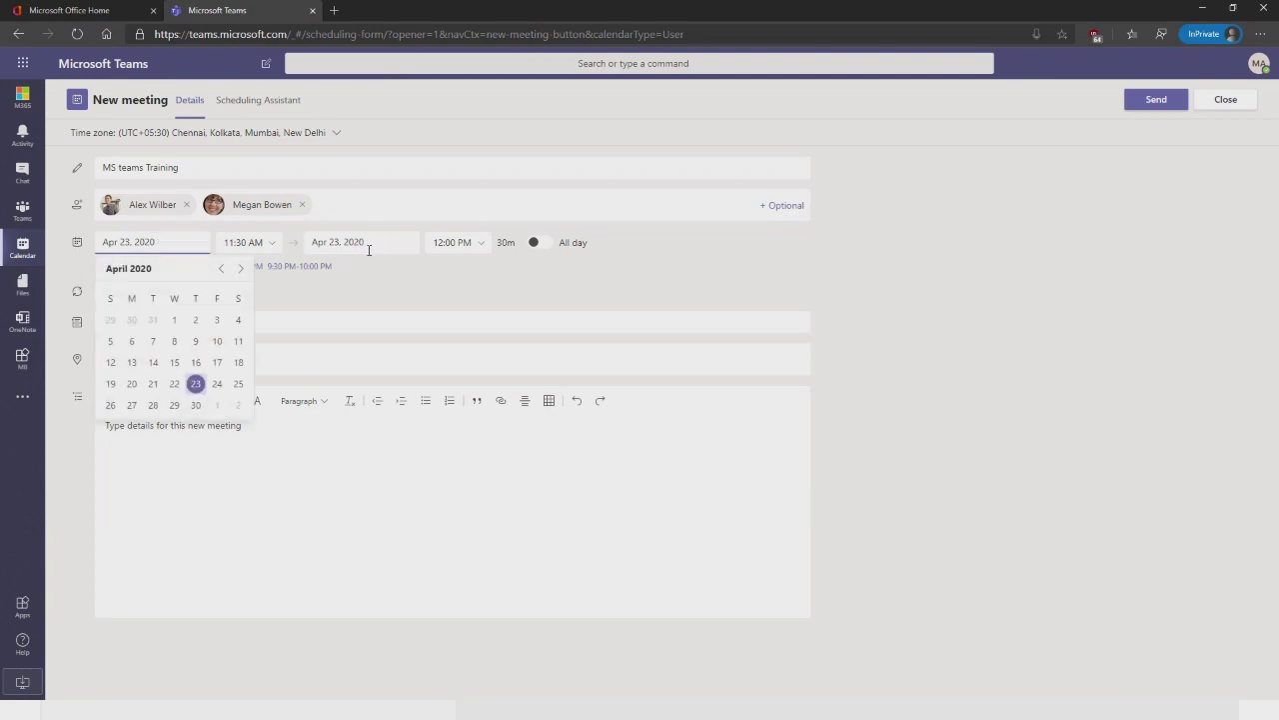
click(387, 257)
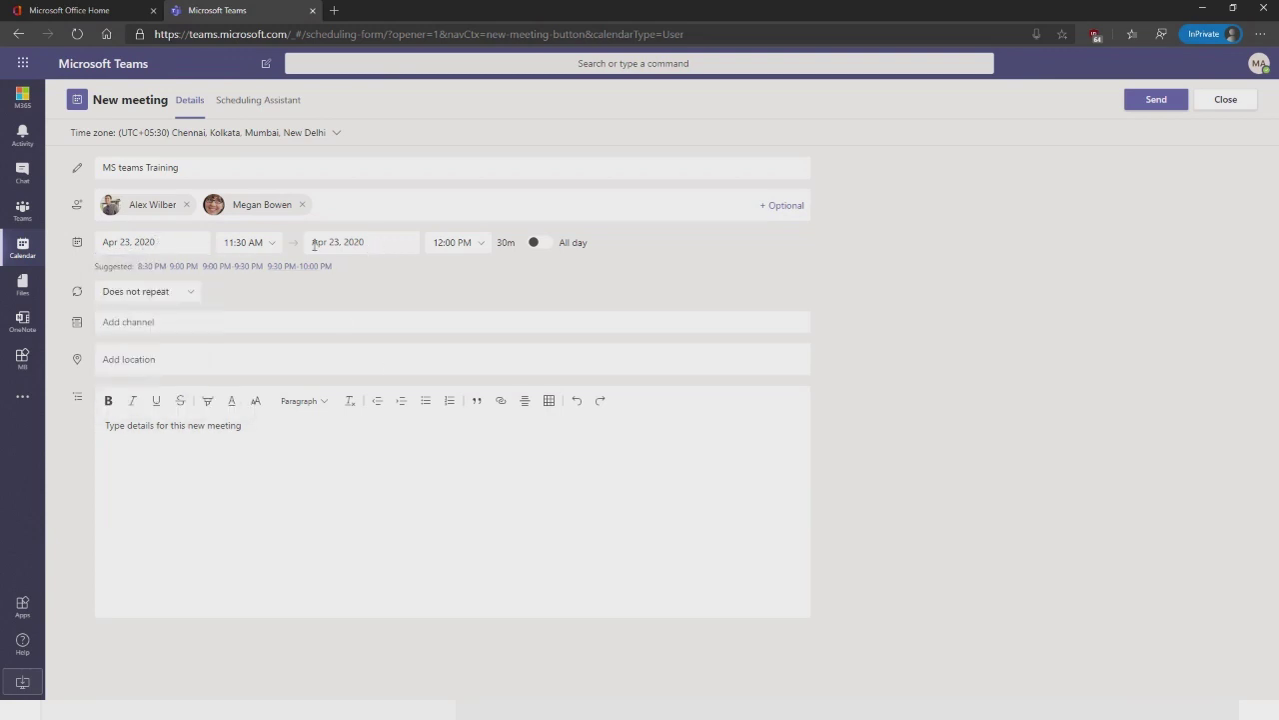
click(279, 107)
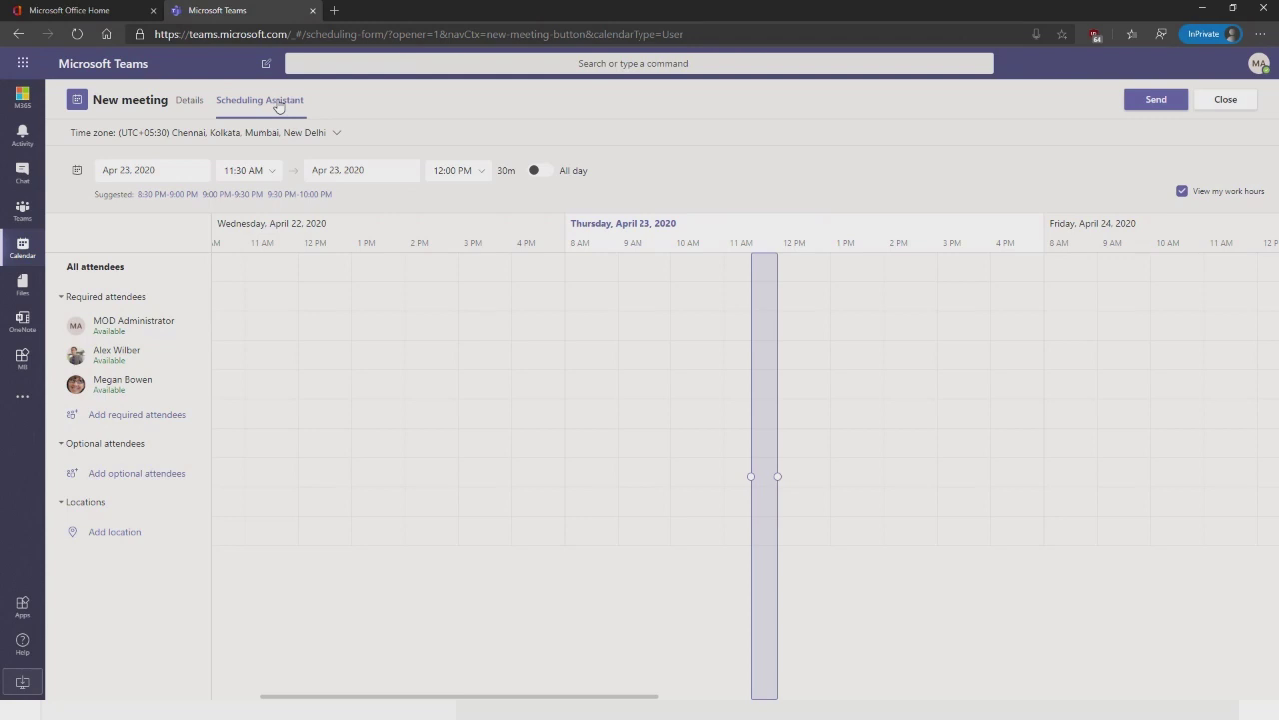
click(189, 100)
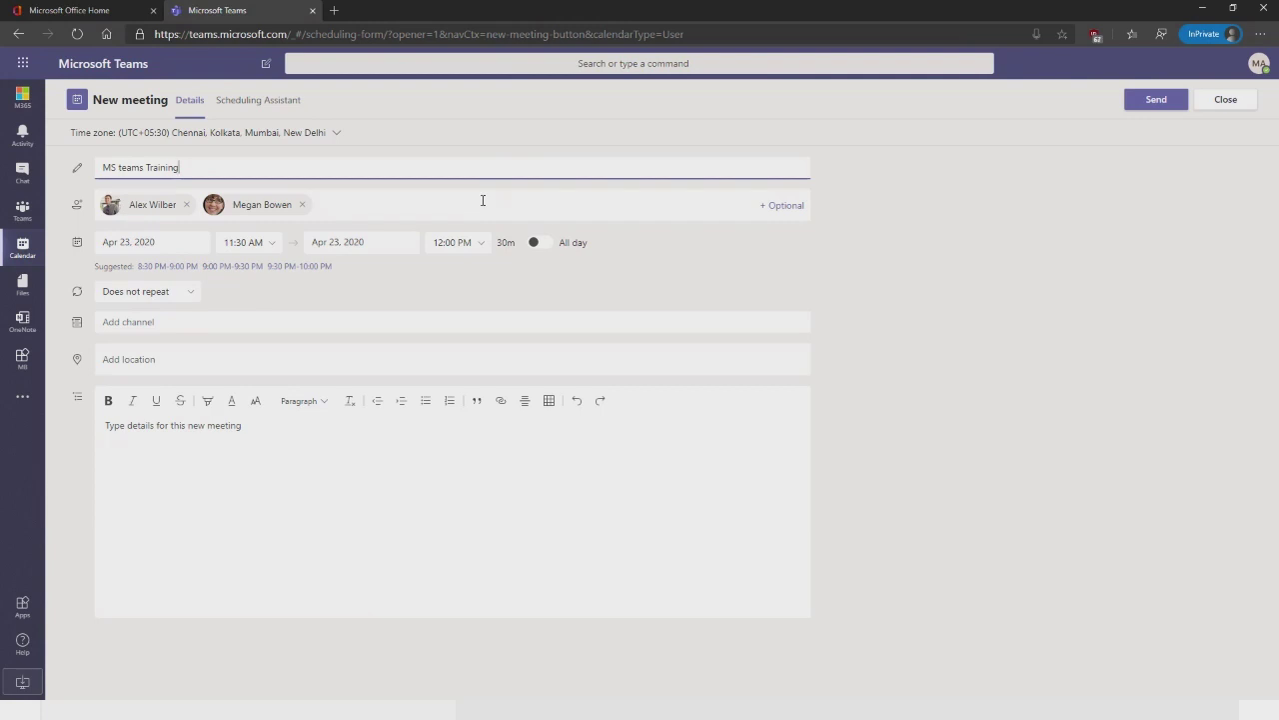
Enter the meeting details "this session is about teams app and its unique features" and send the invitation
click(185, 446)
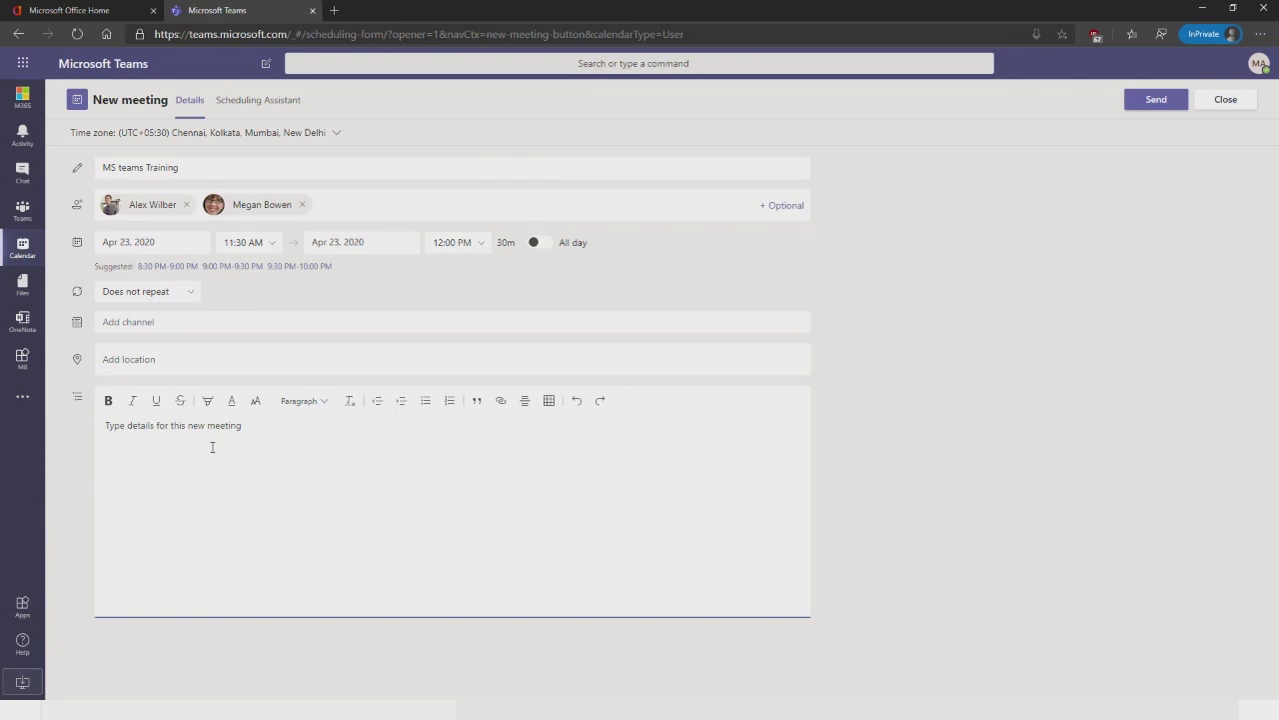
text(this session is about teams app and its unique features)
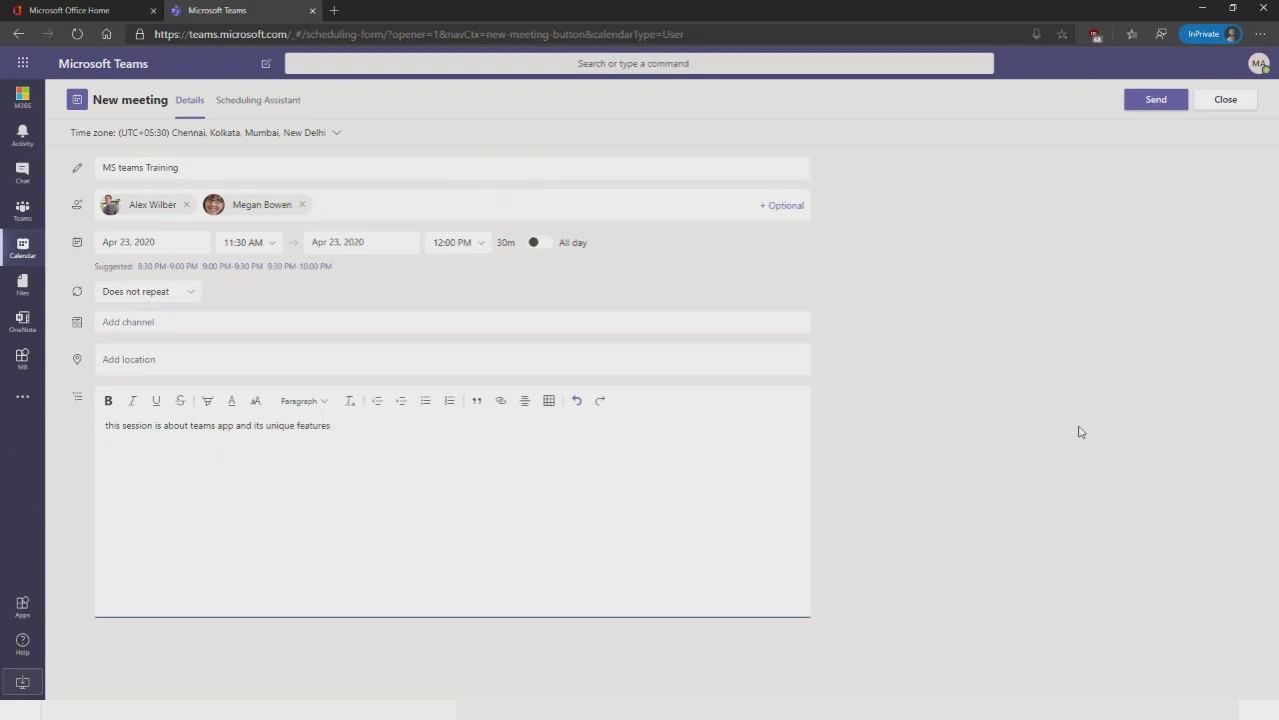
click(1159, 100)
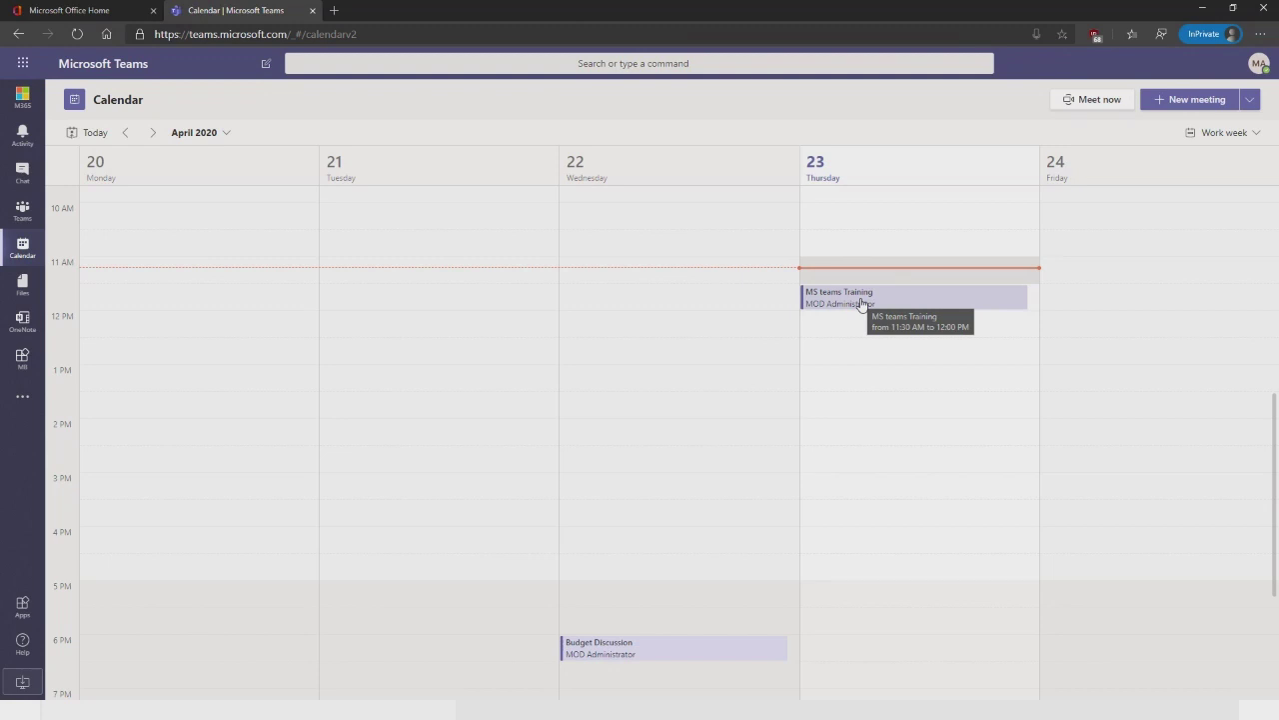
Open the MS teams Training meeting from the calendar and view its chat and shared files
double_click(862, 304)
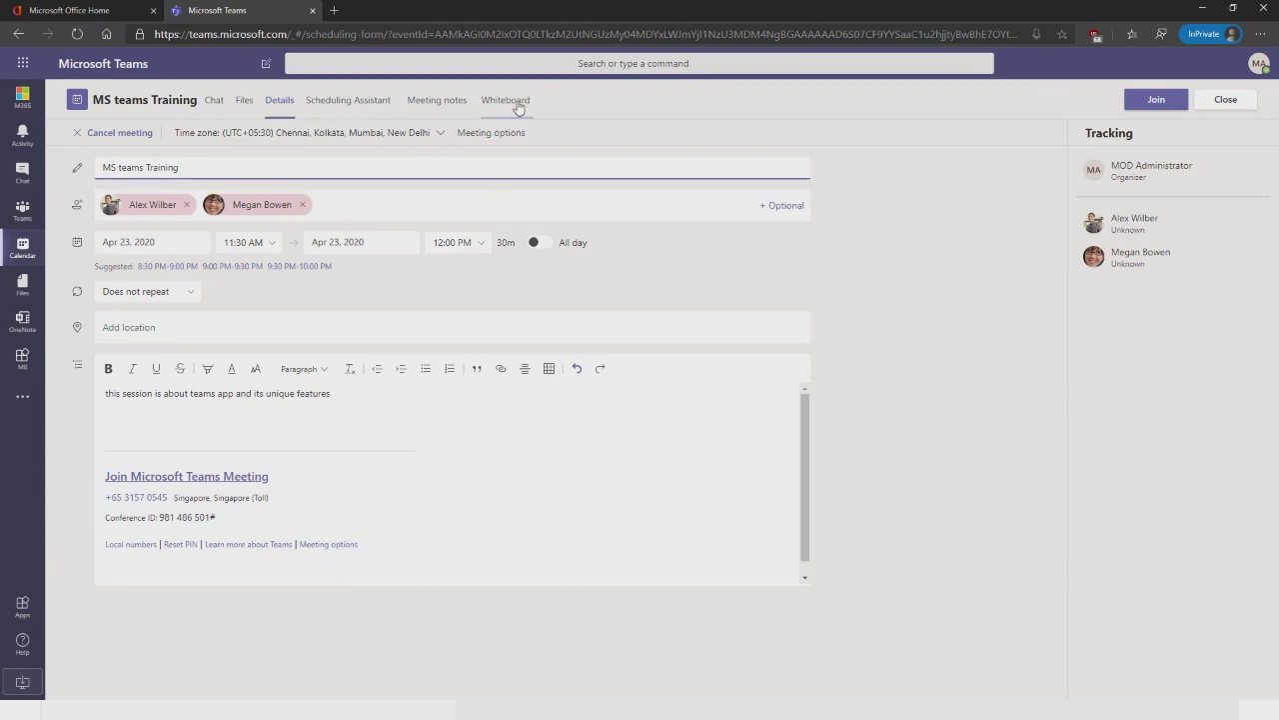
click(212, 104)
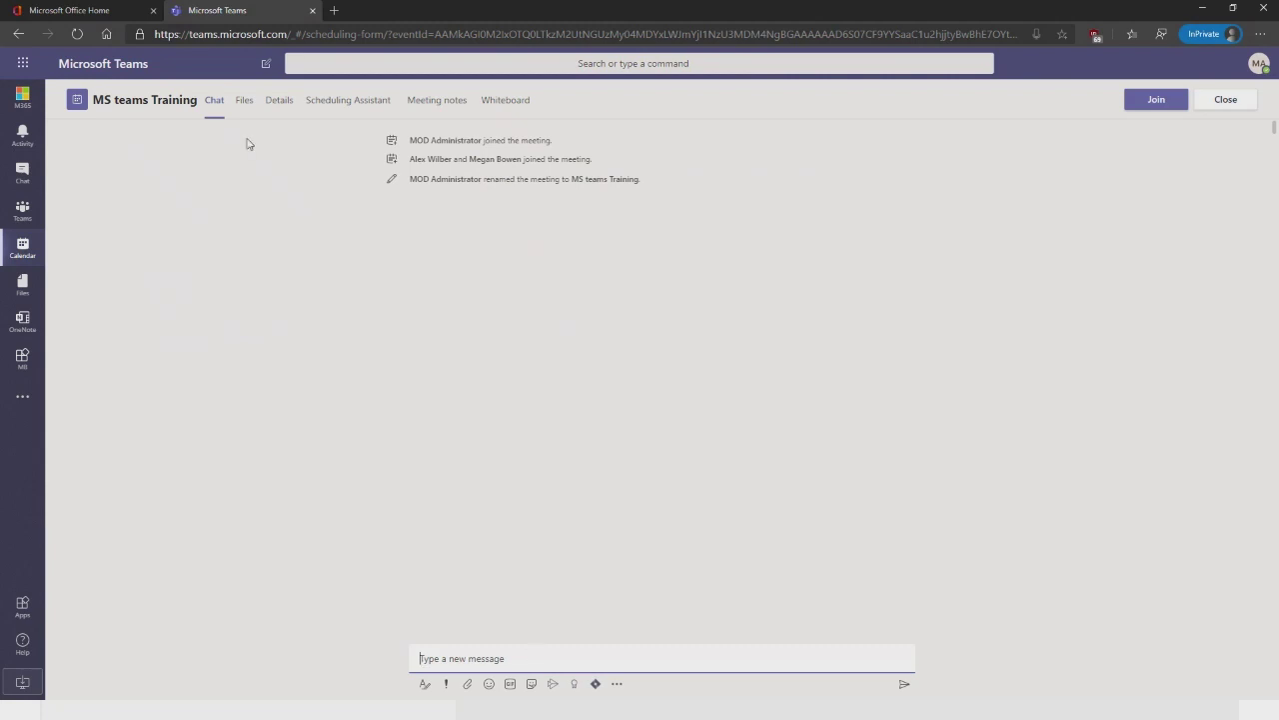
click(244, 102)
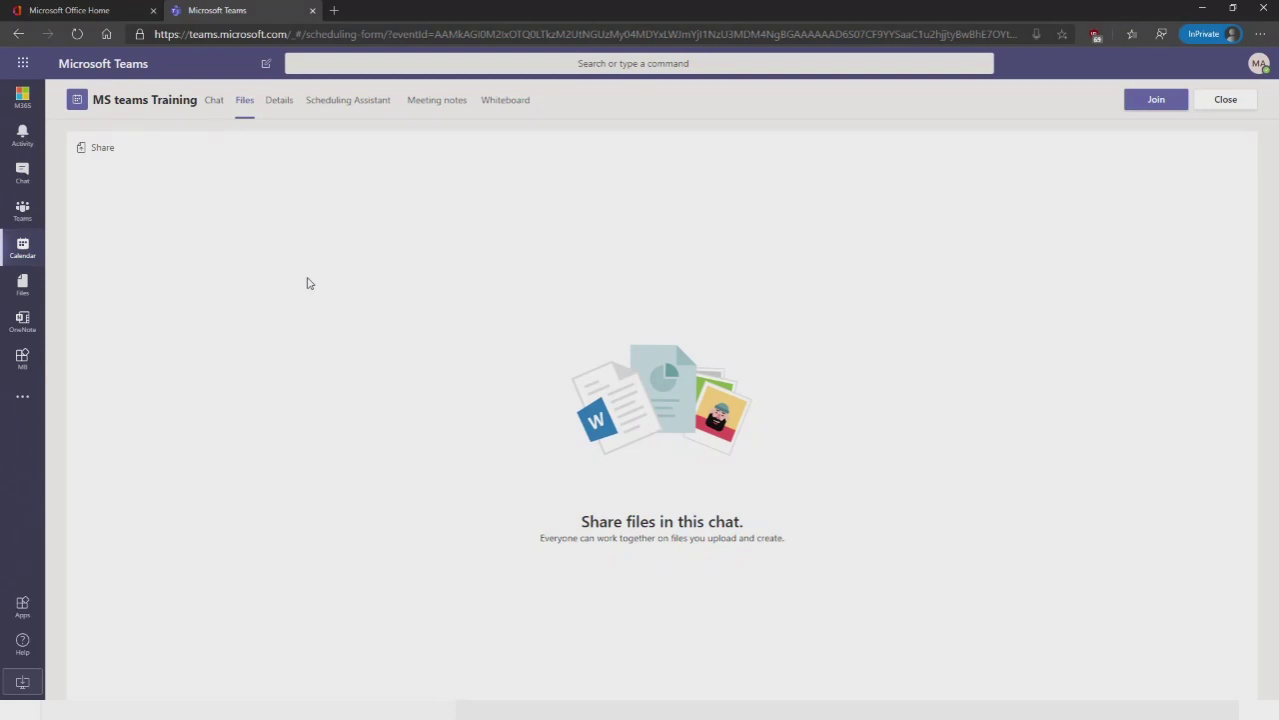
In the MS teams Training meeting options, let Everyone bypass the lobby, set Only me as presenter, save, and return to the meeting details
click(281, 100)
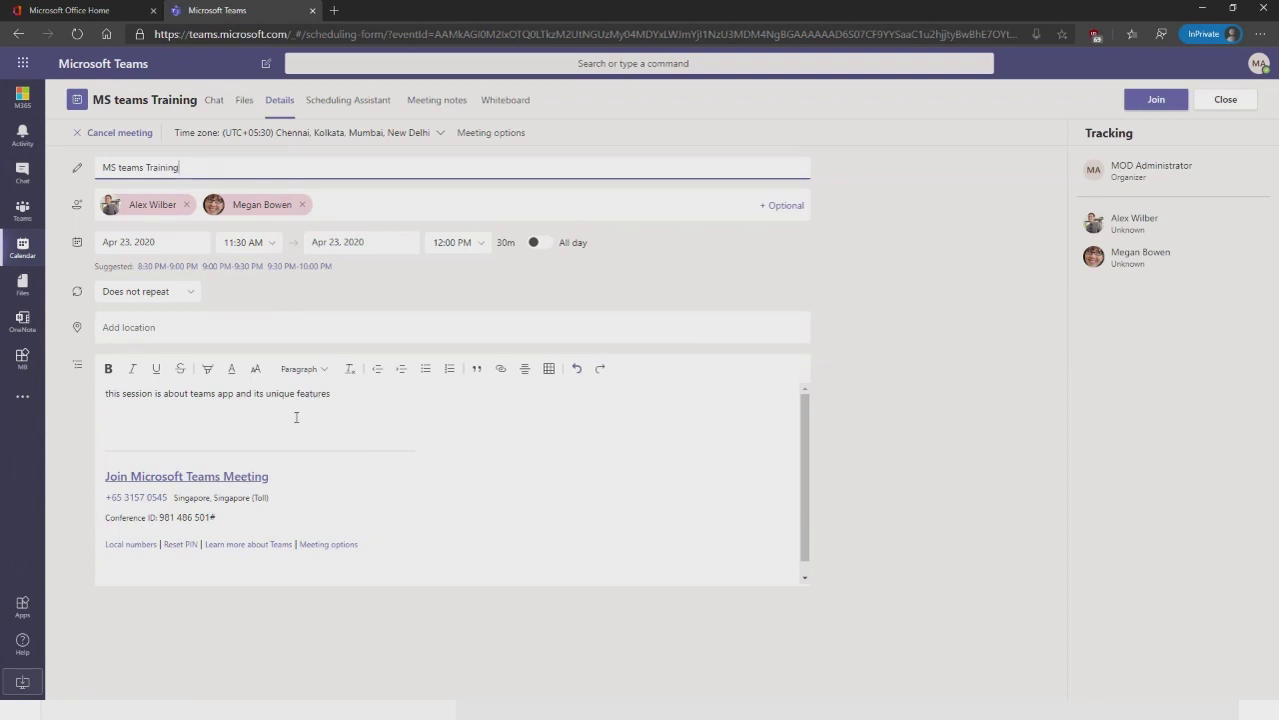
click(486, 137)
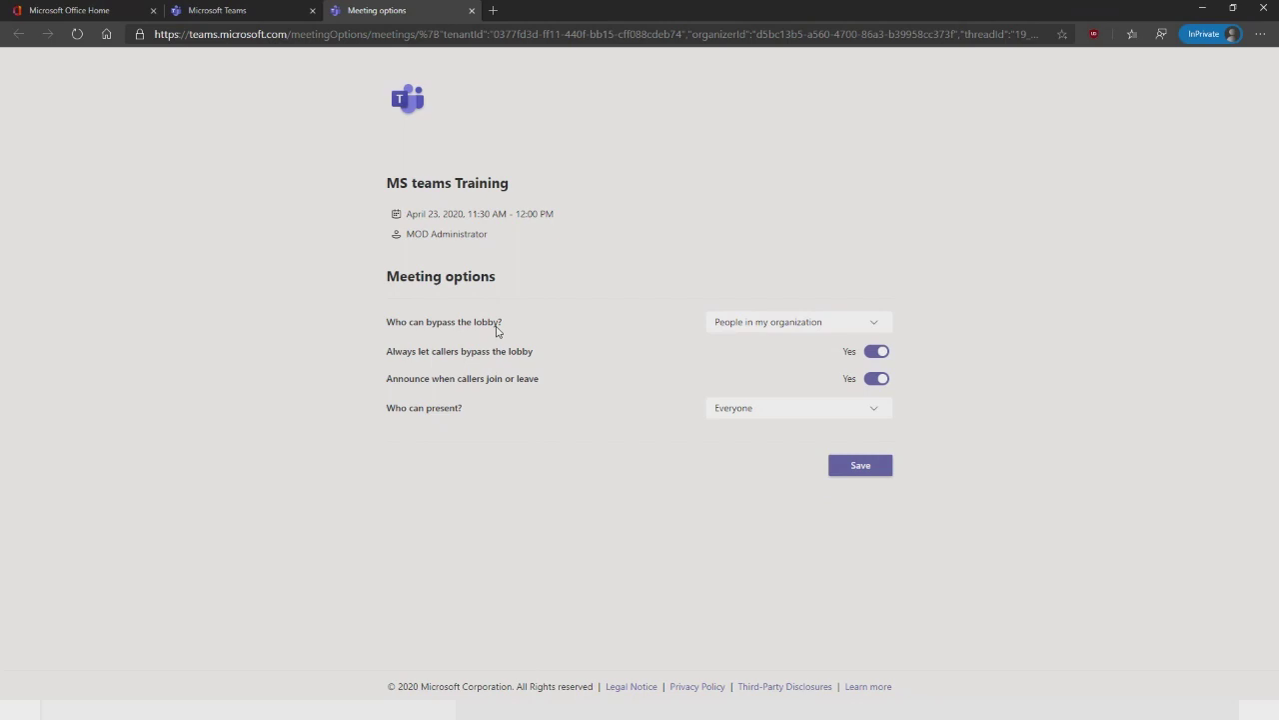
click(779, 329)
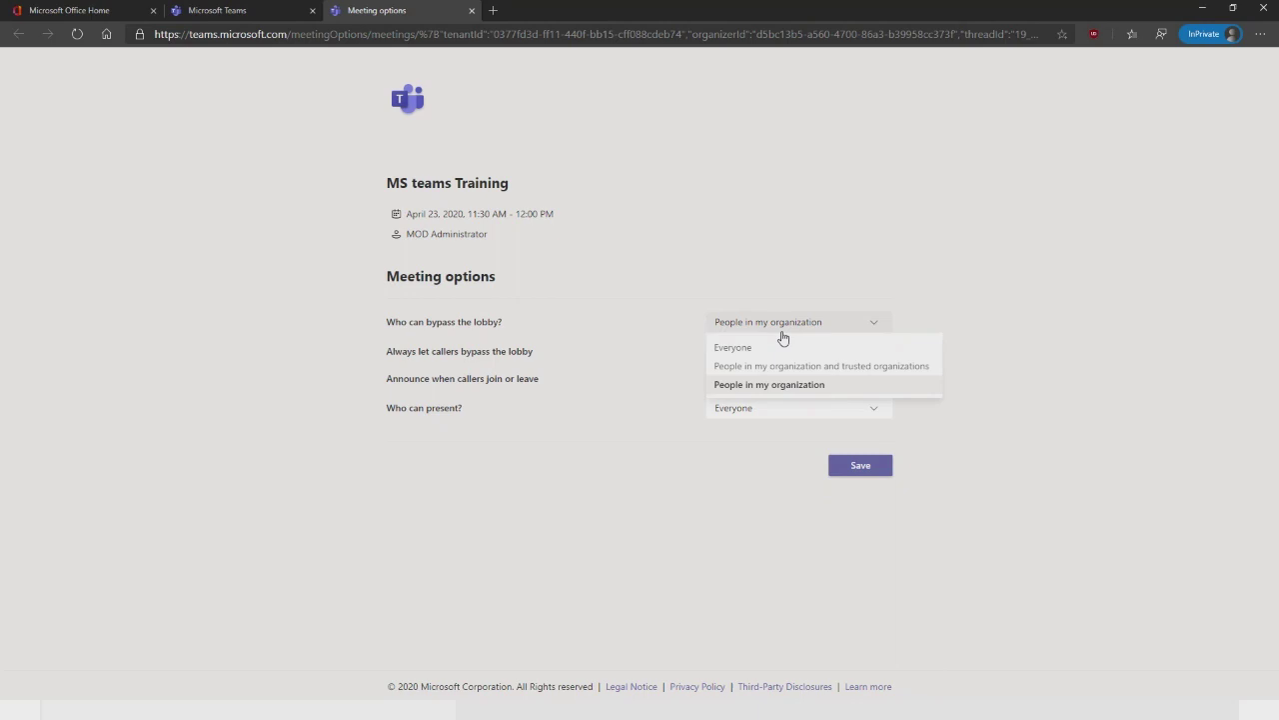
click(766, 348)
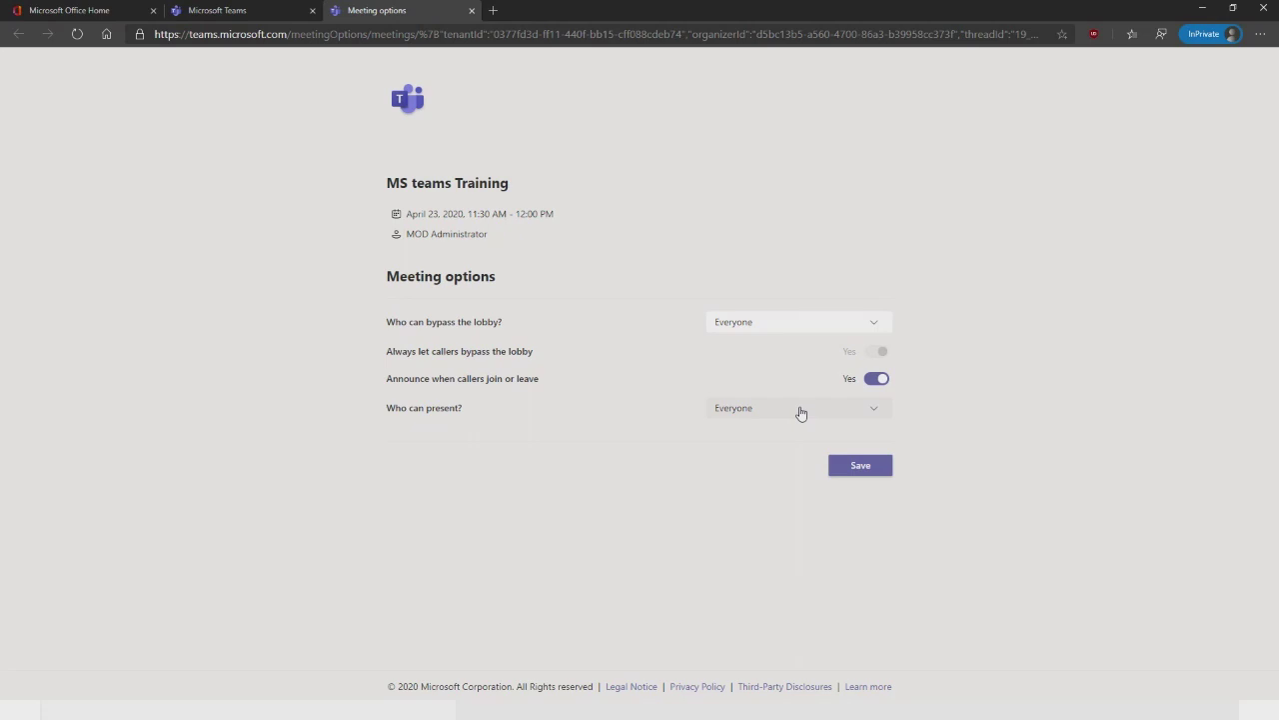
click(797, 409)
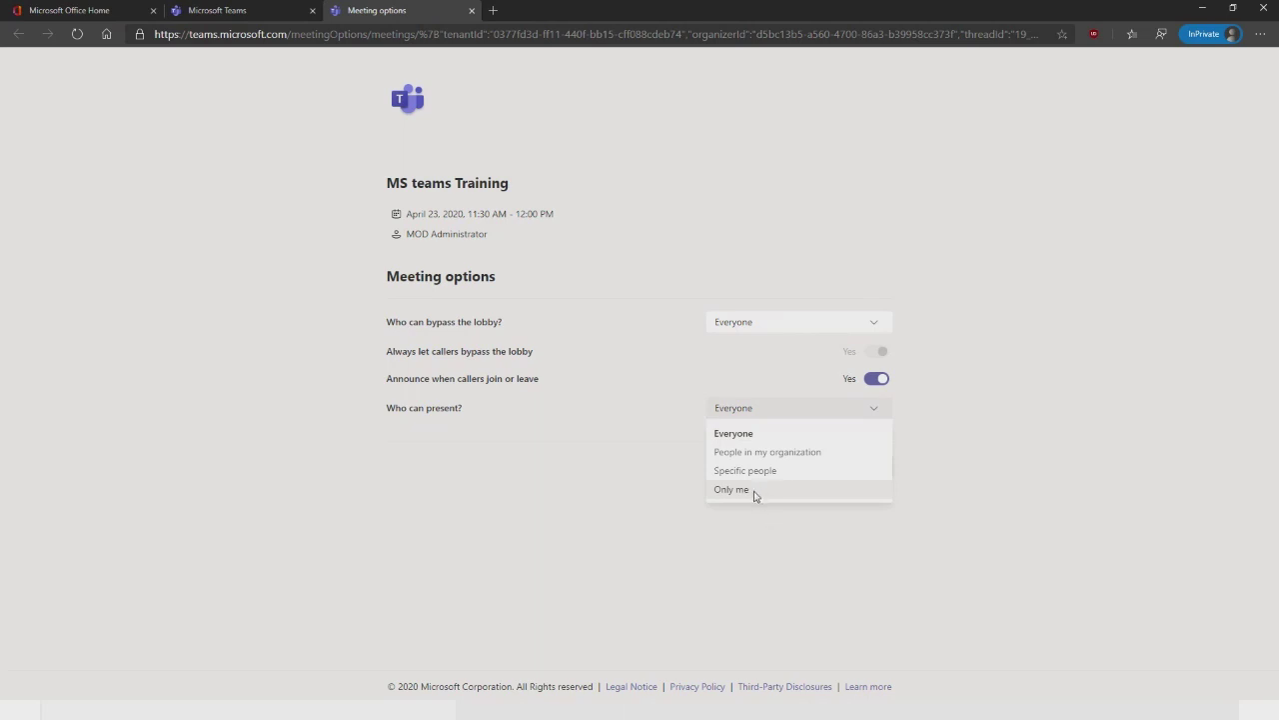
click(754, 490)
click(859, 467)
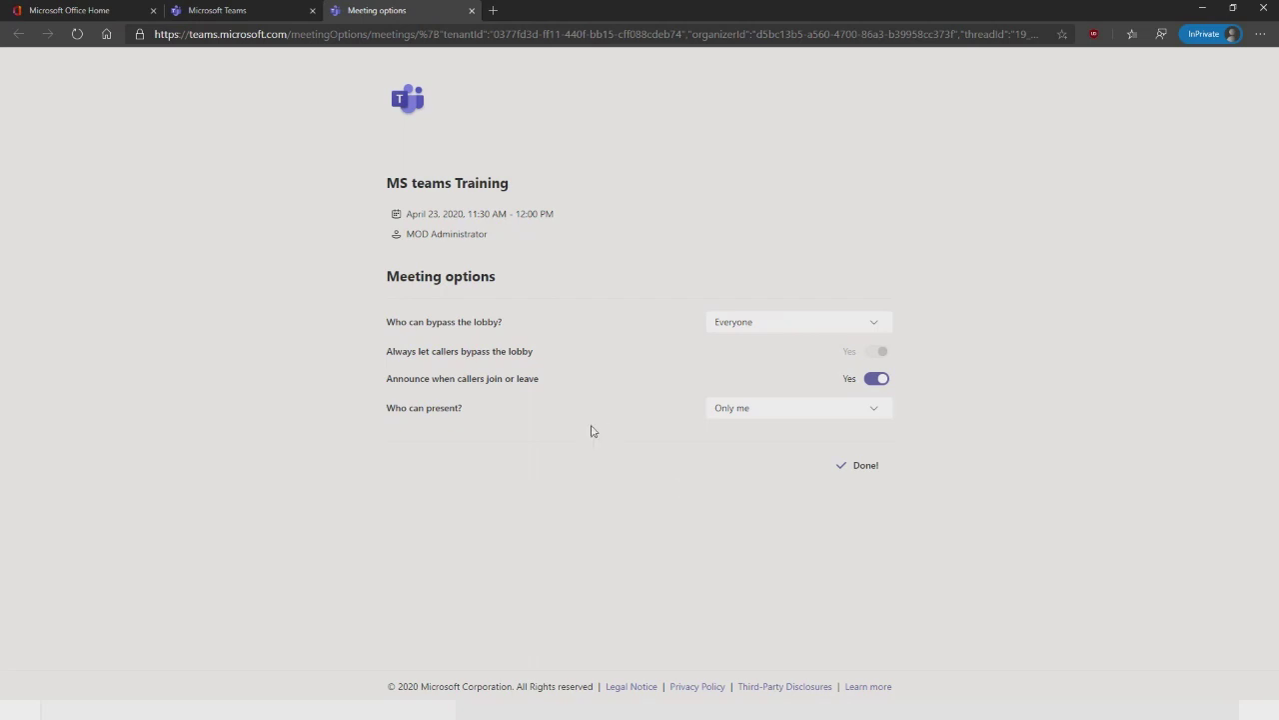
click(473, 11)
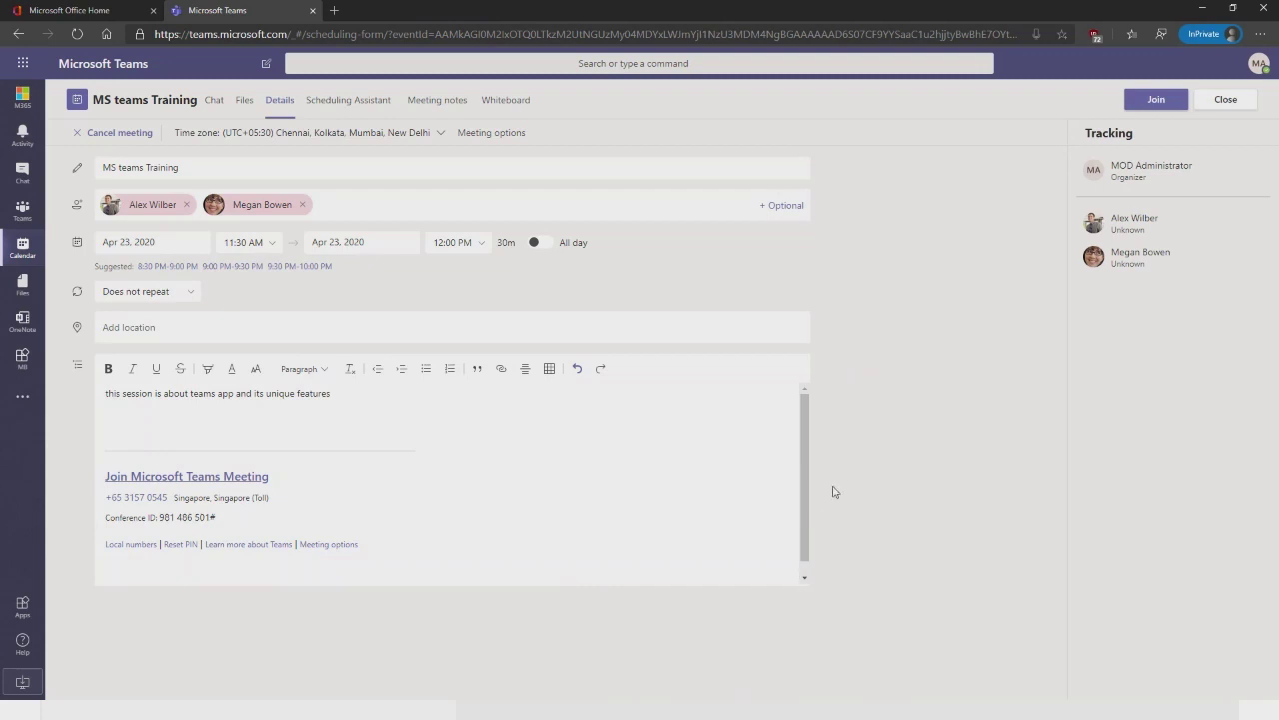
Join the MS teams Training meeting with the camera and microphone off
click(1179, 104)
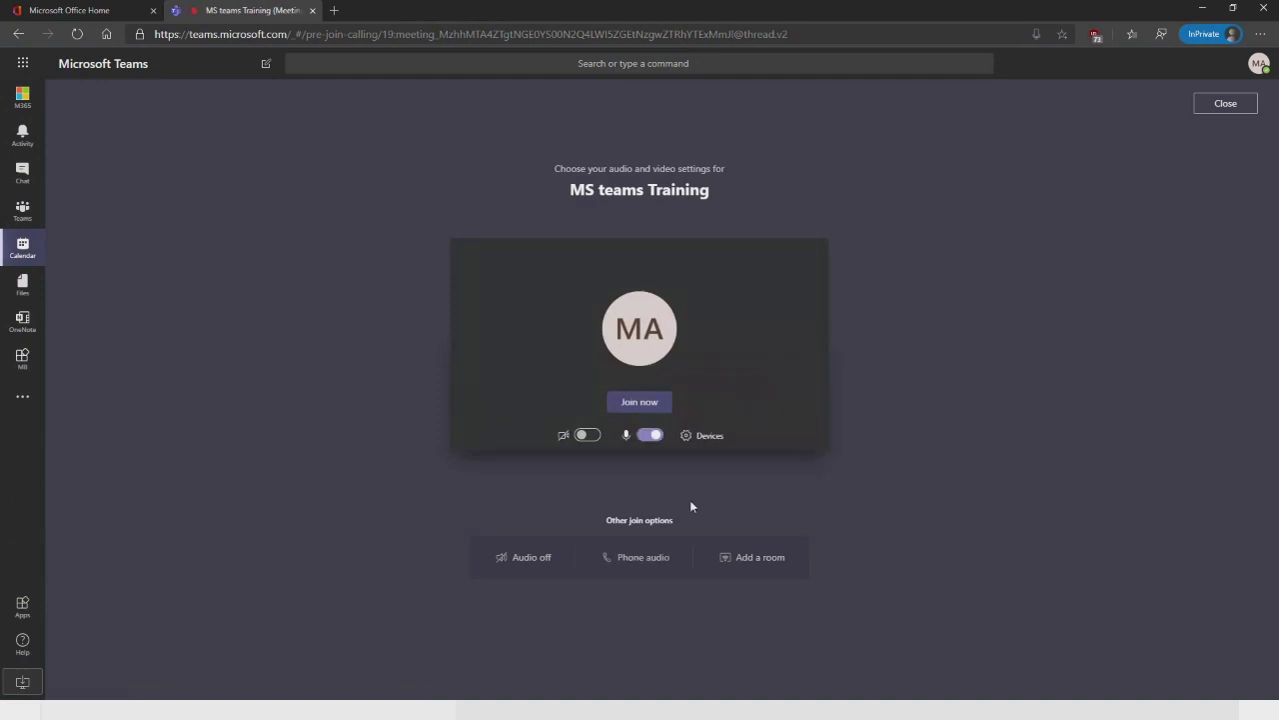
click(651, 436)
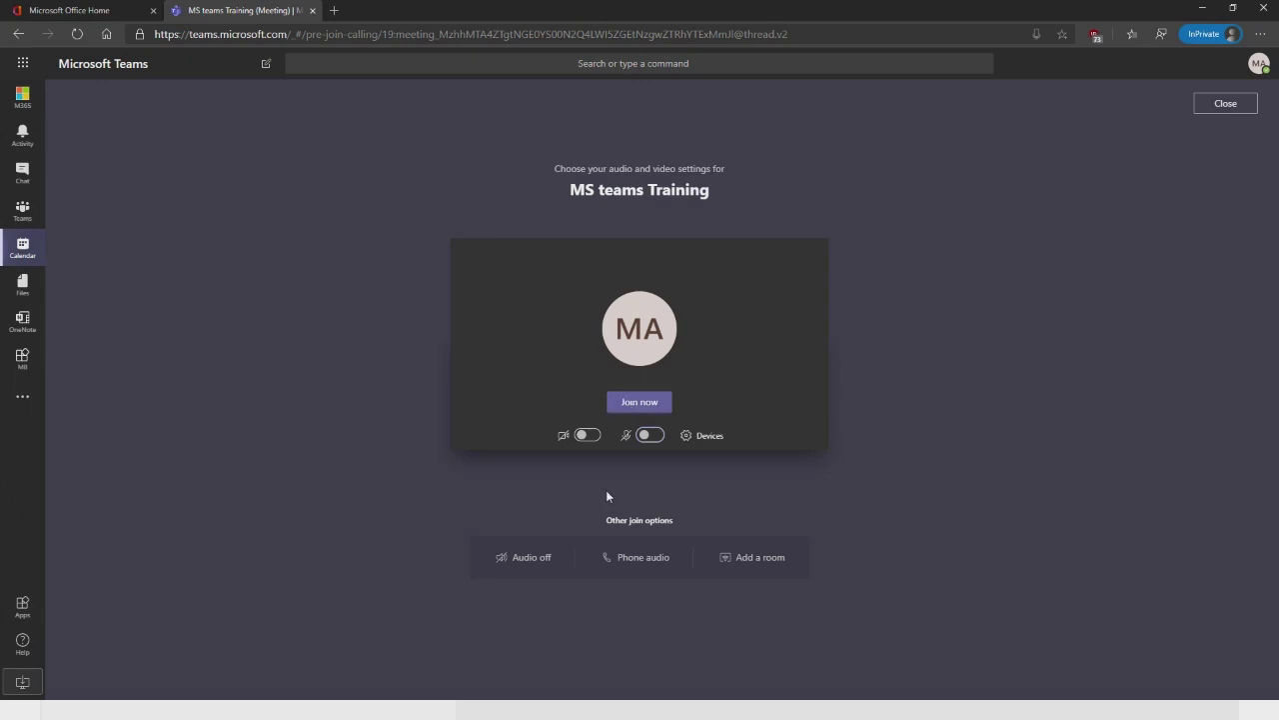
click(663, 405)
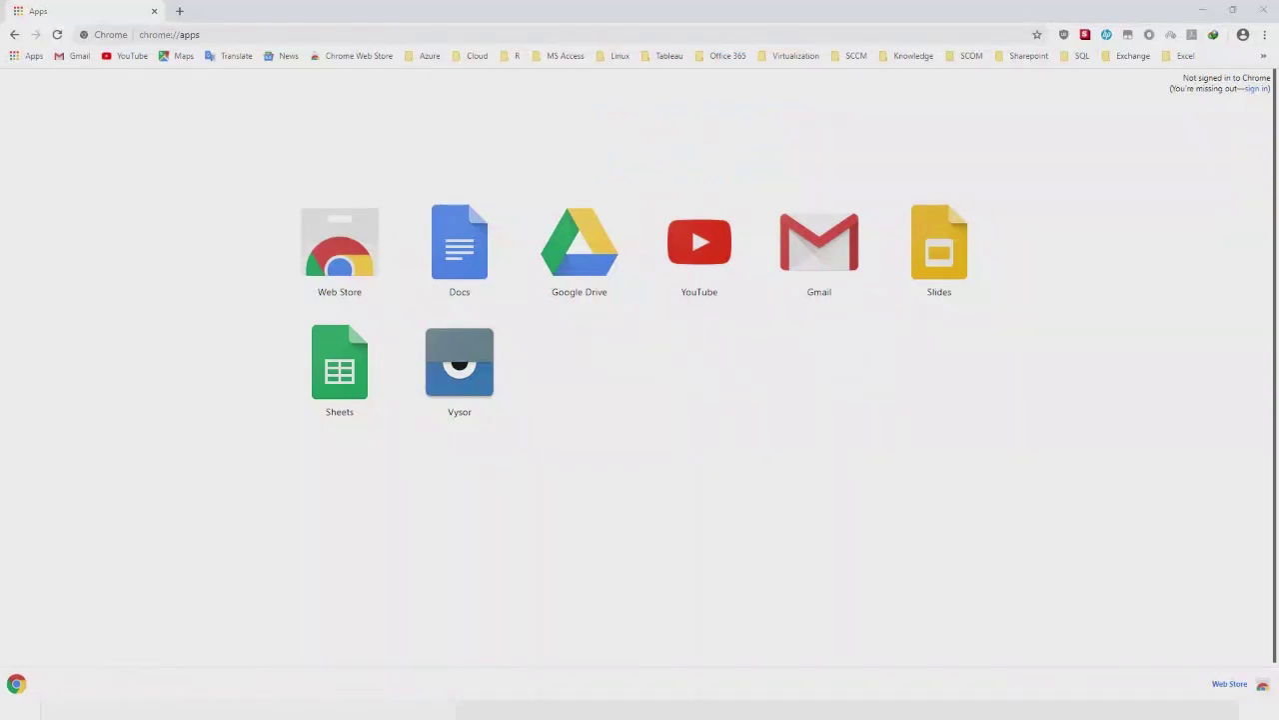
click(736, 100)
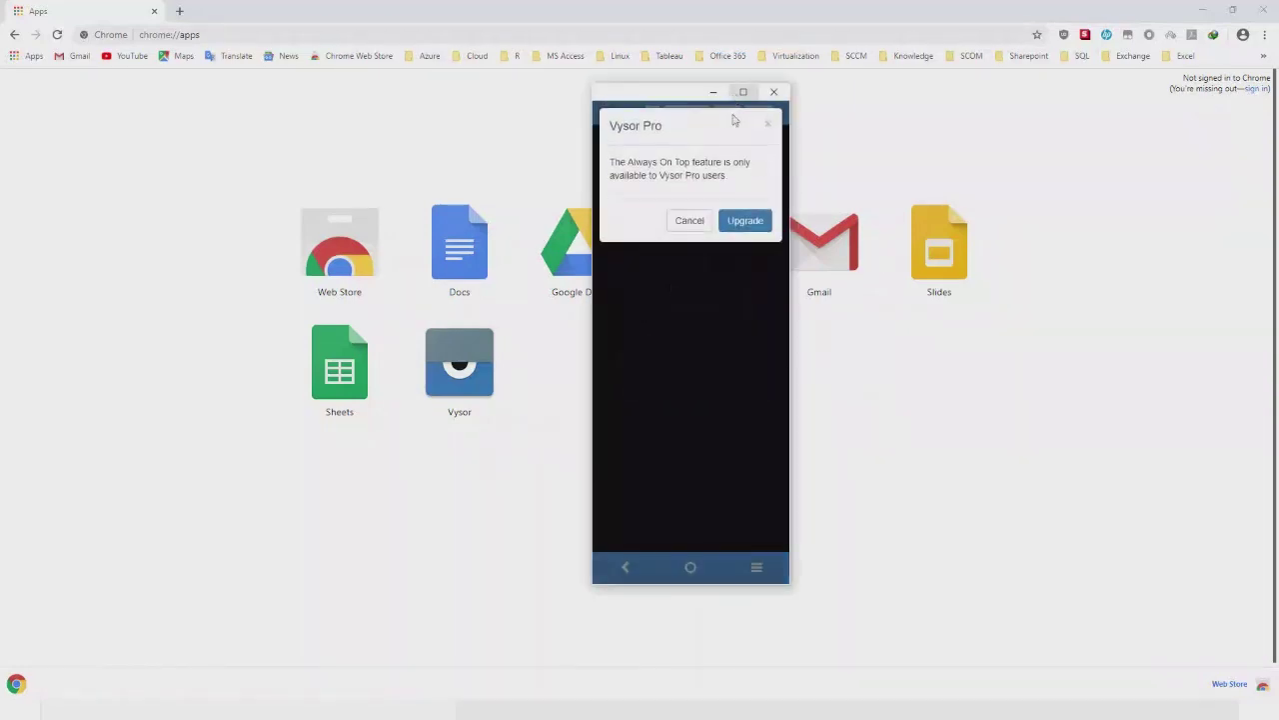
click(744, 221)
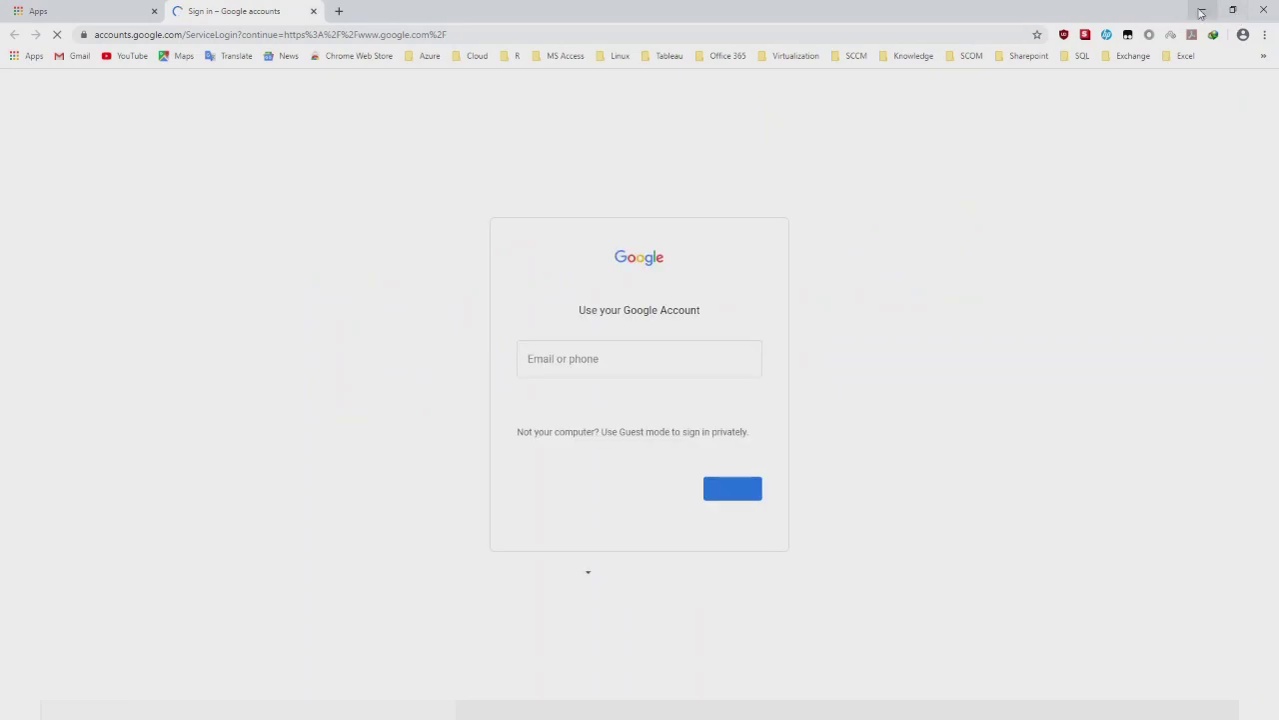
click(1201, 10)
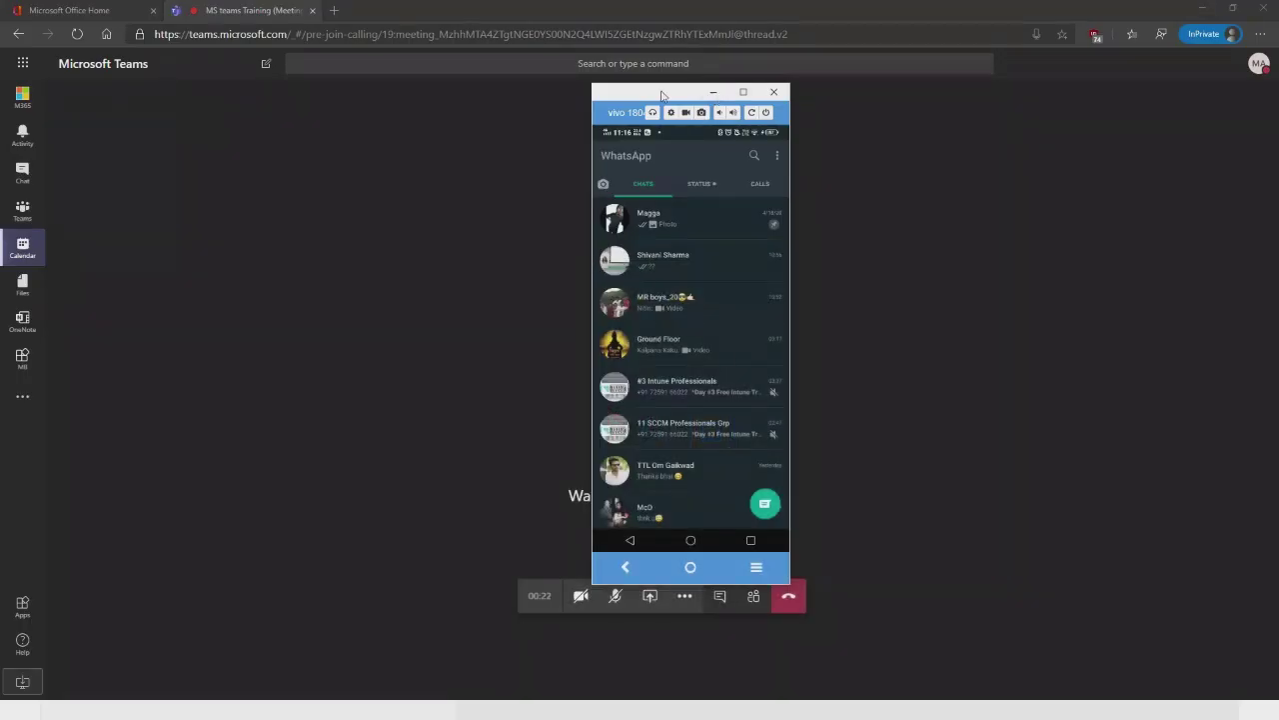
Move the mirrored phone window beside the meeting's waiting message and open the calendar in the phone's Teams app
drag(662, 95, 899, 123)
click(928, 569)
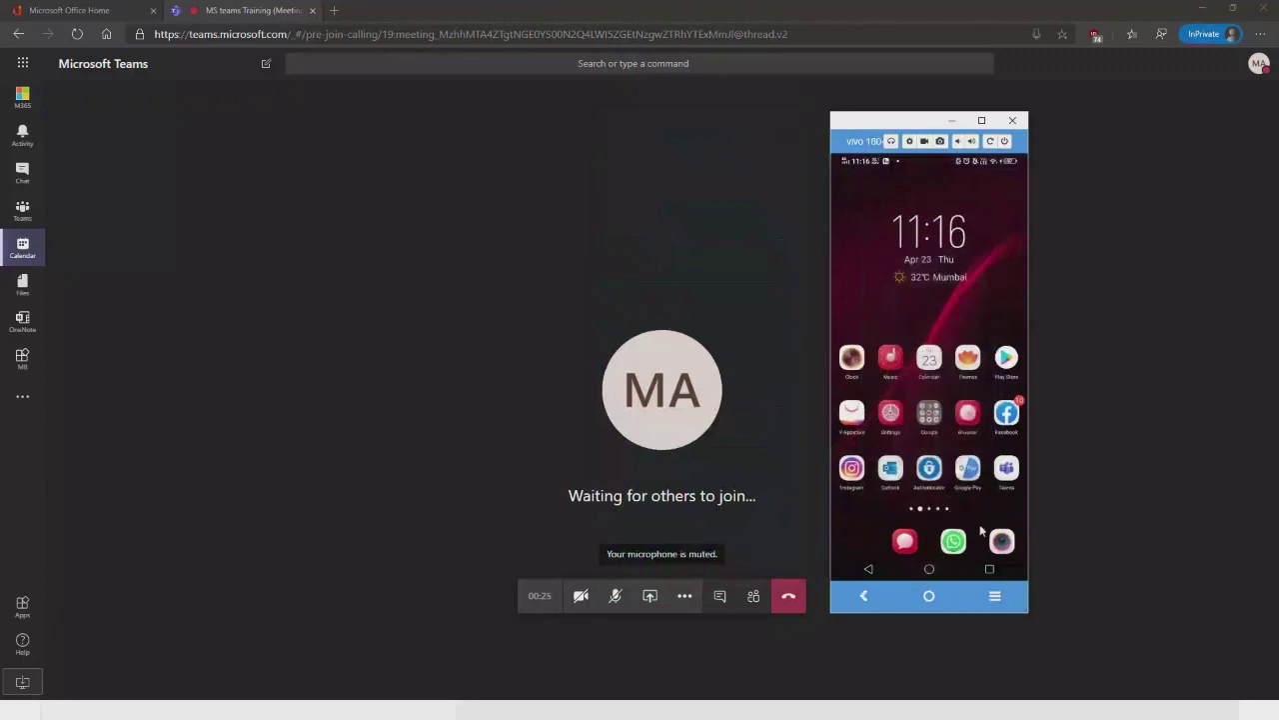
click(1010, 474)
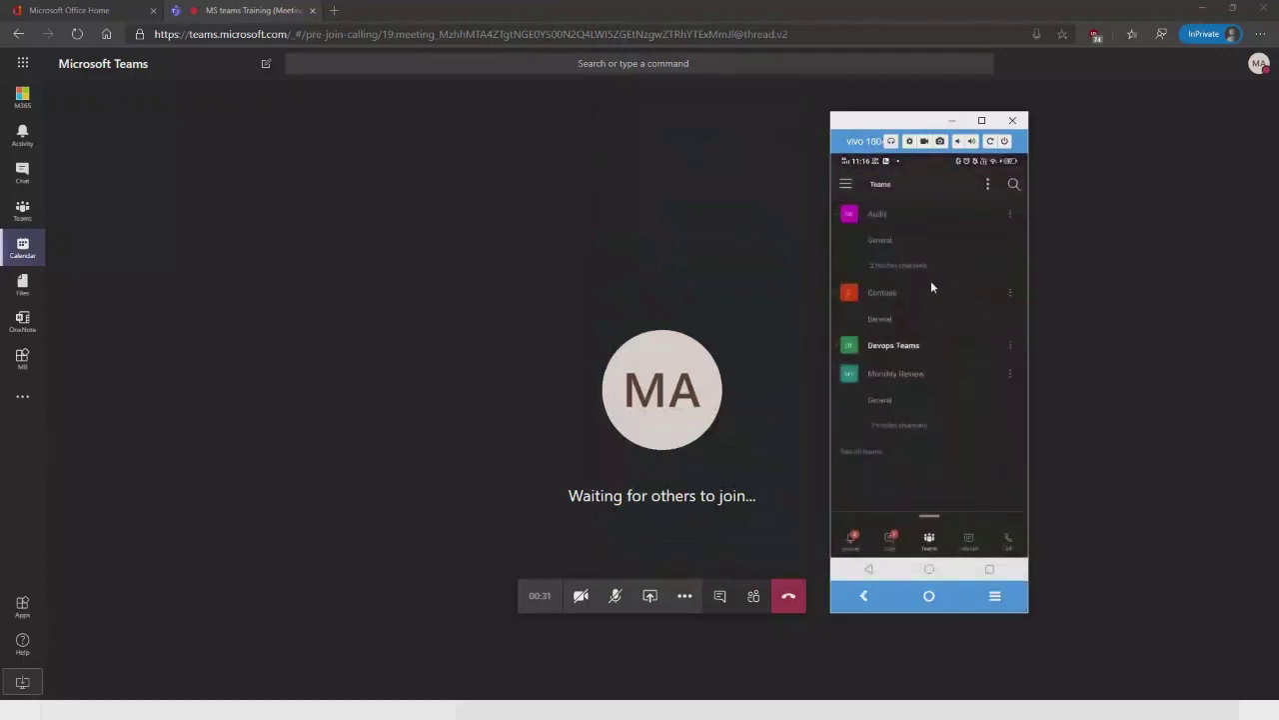
click(968, 540)
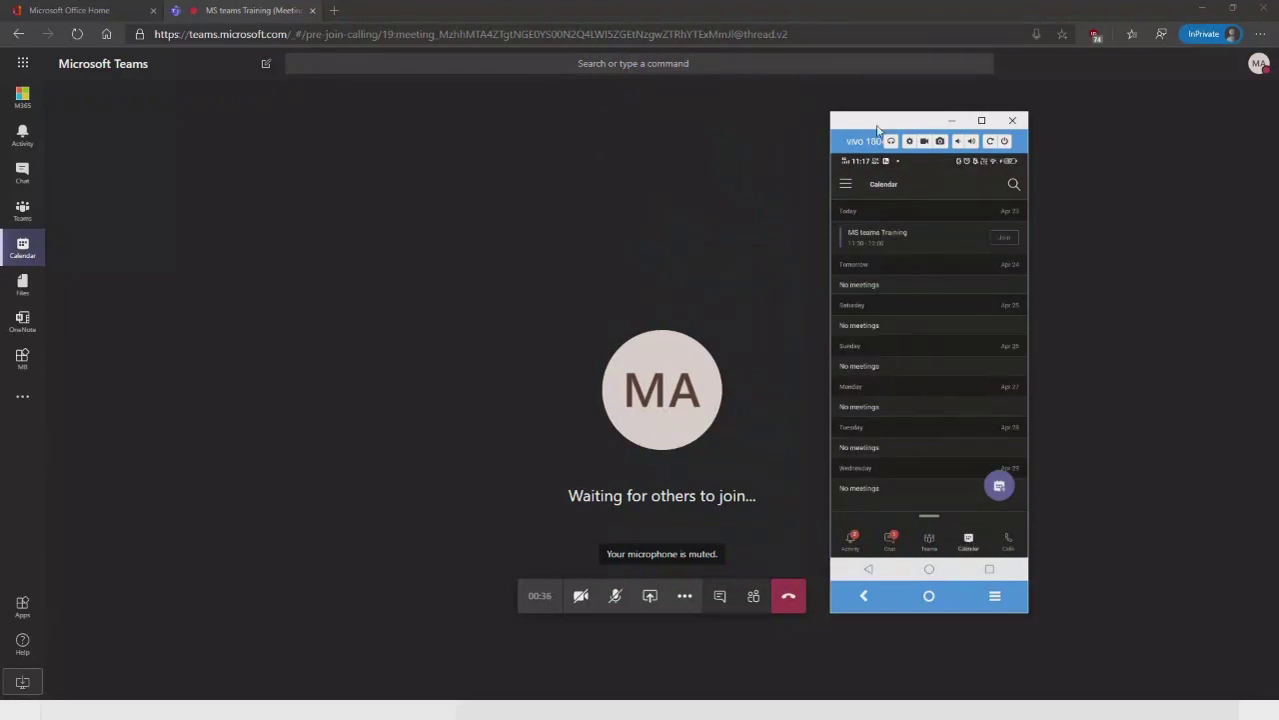
drag(877, 129, 876, 115)
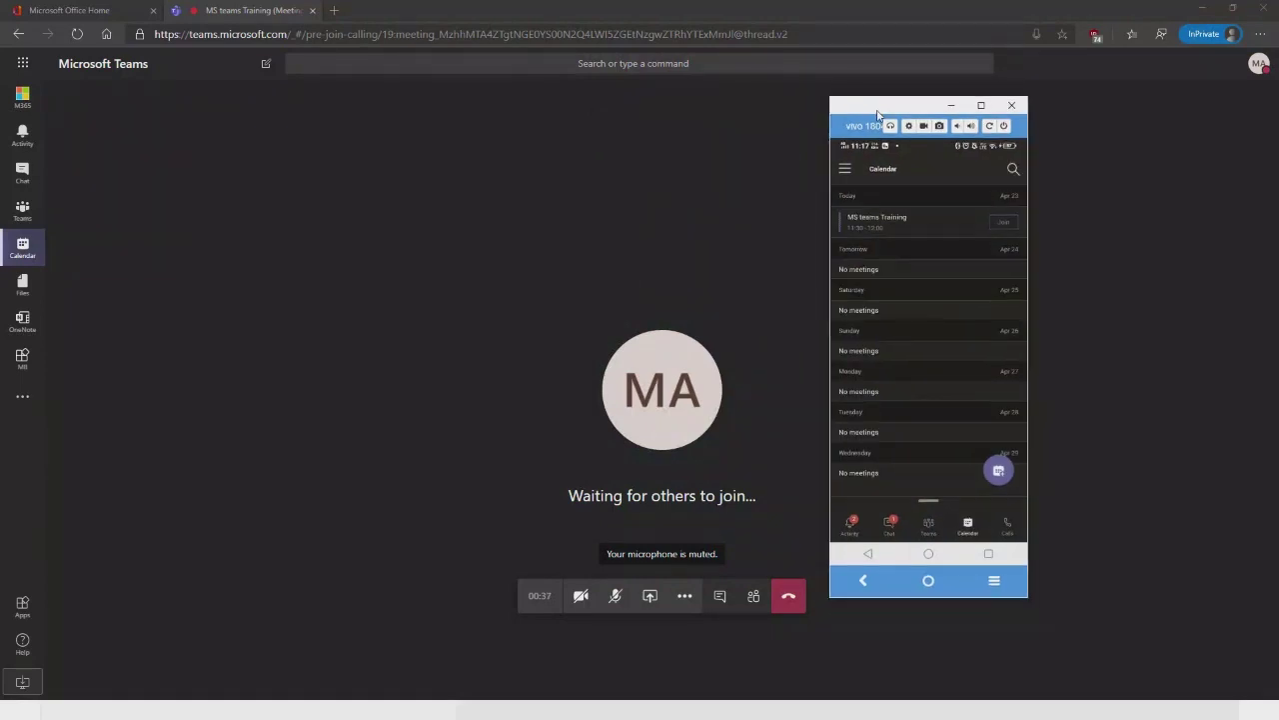
Try twice to join the MS teams Training meeting from the phone's Teams calendar with video and microphone off
click(998, 230)
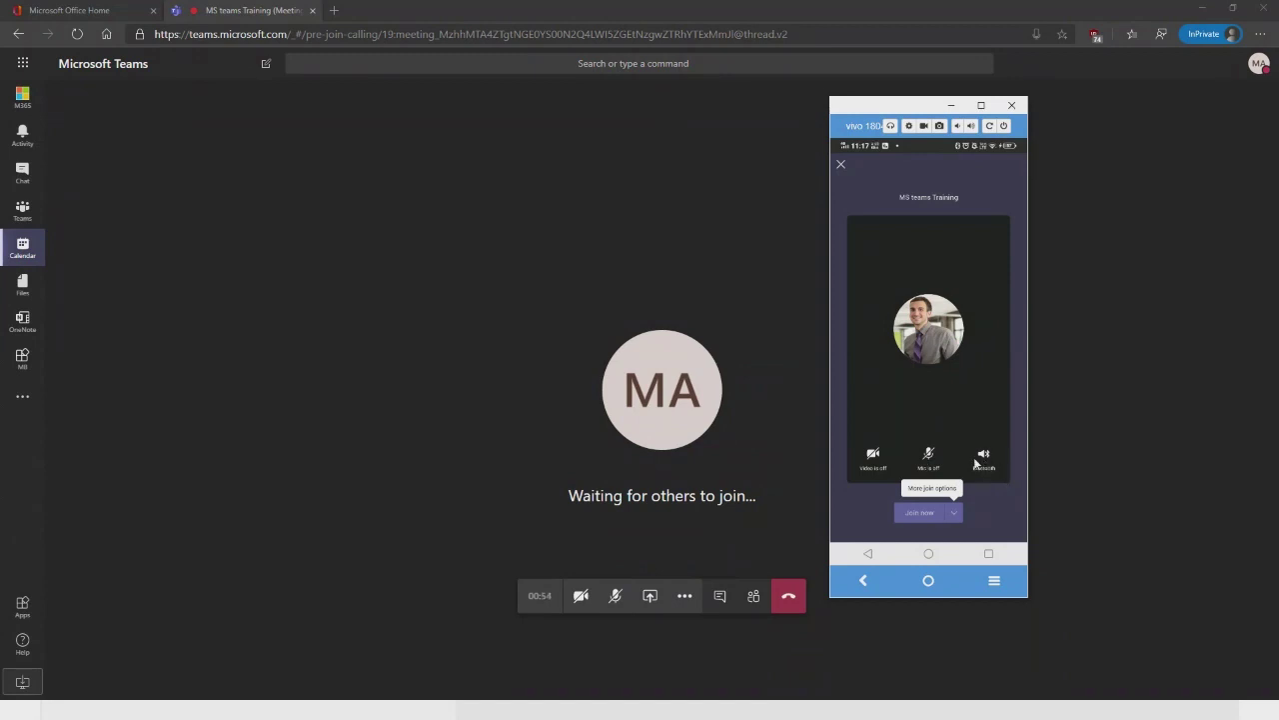
click(927, 512)
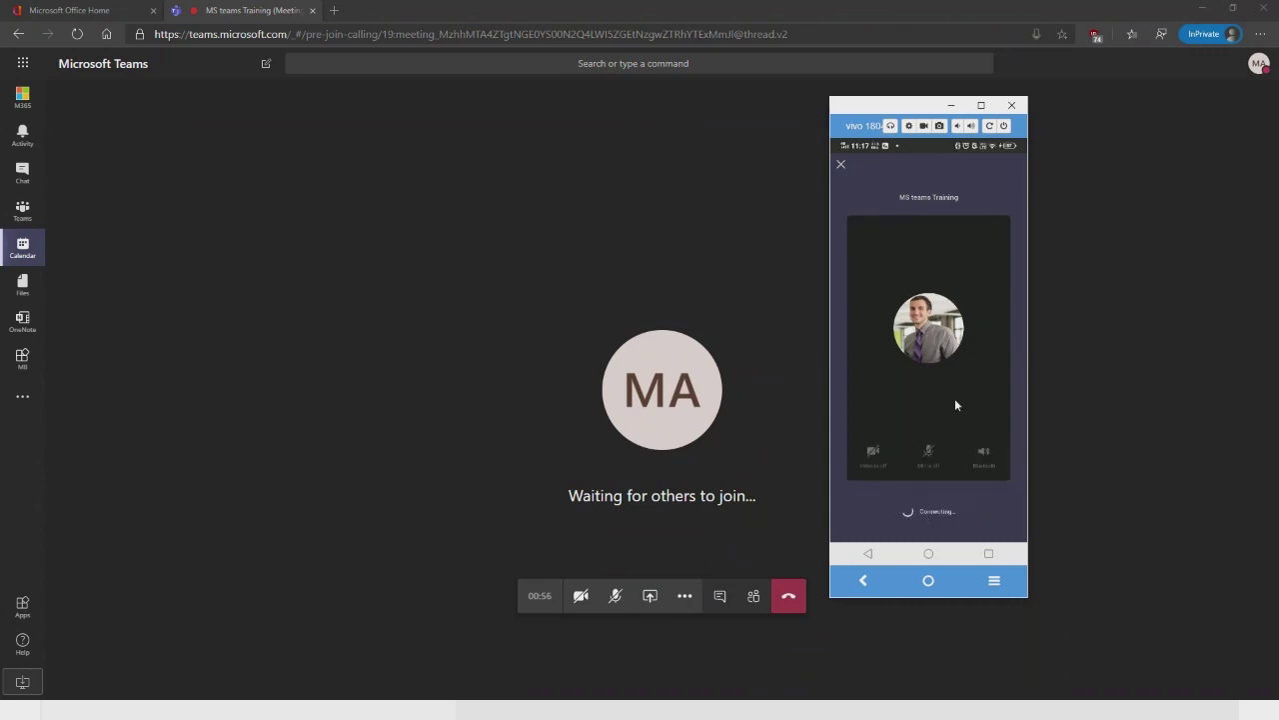
drag(915, 105, 1003, 110)
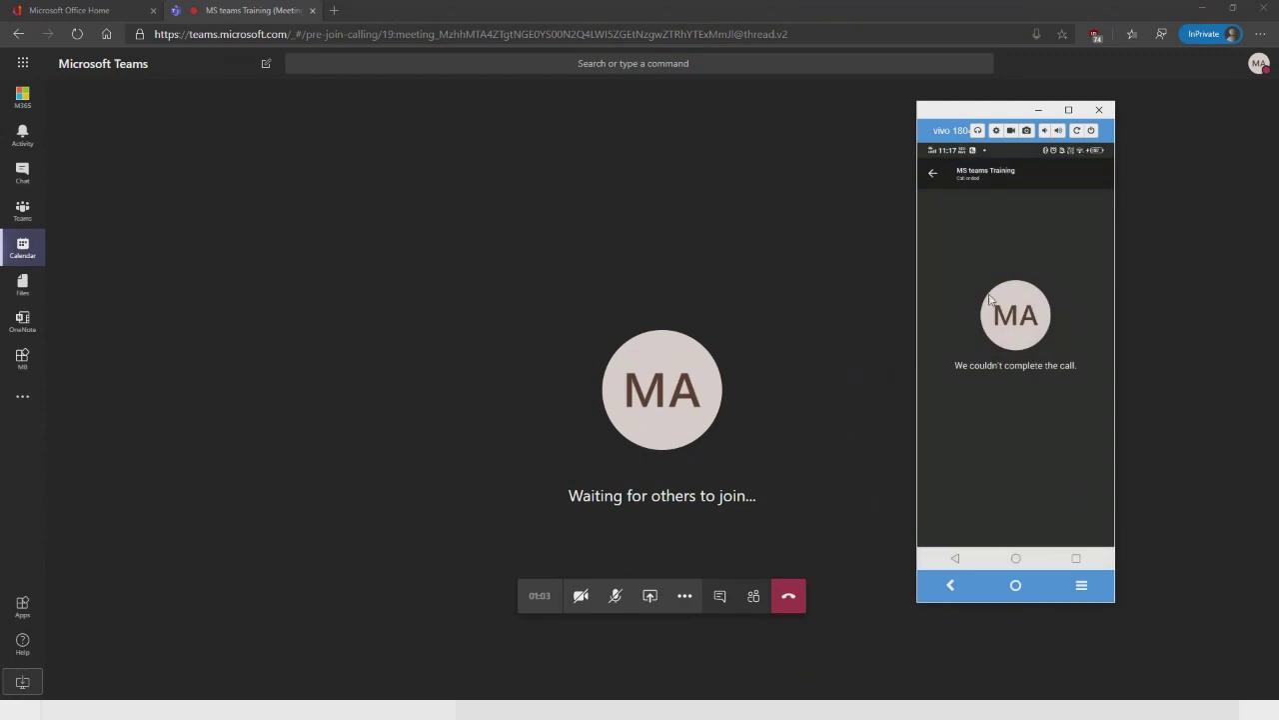
click(934, 175)
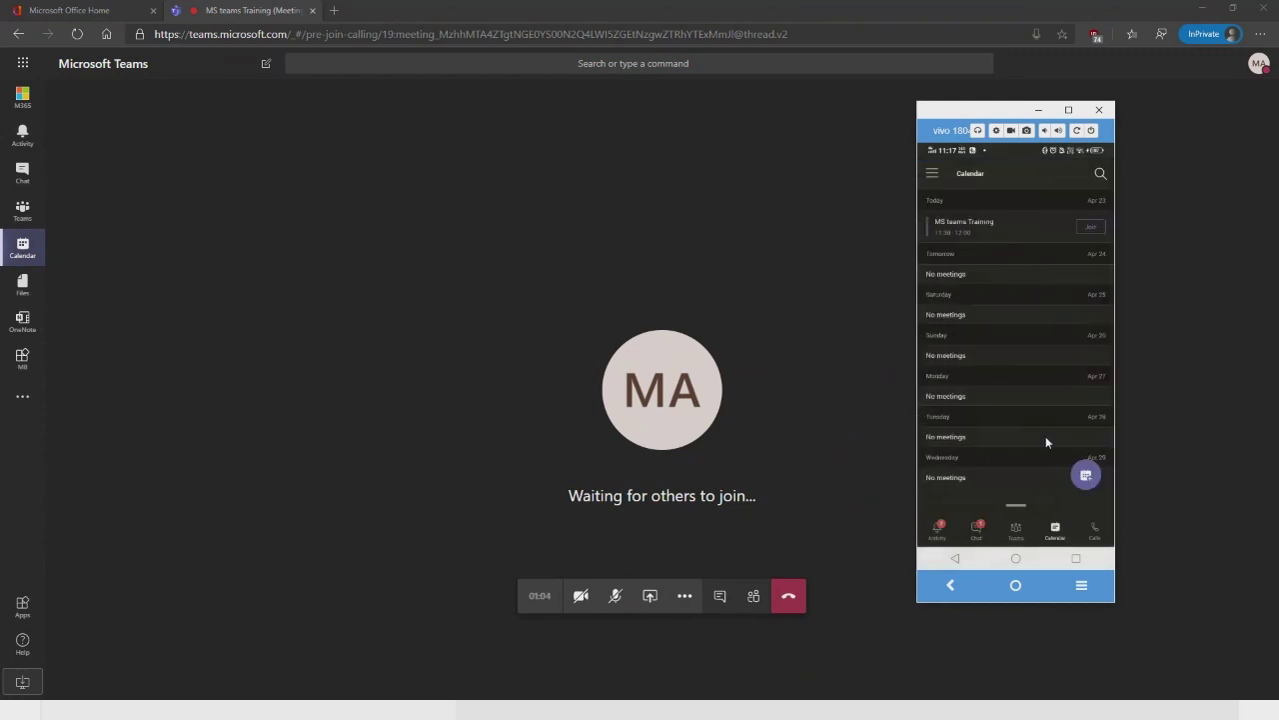
click(1091, 226)
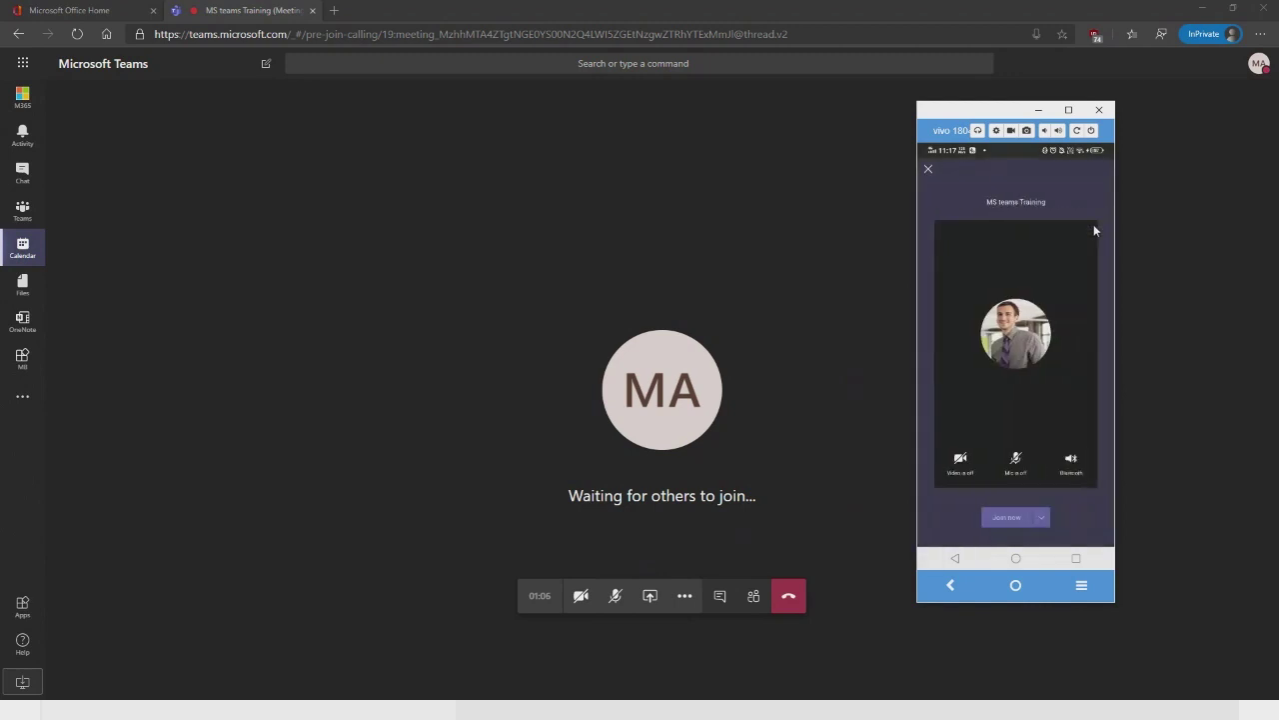
click(1013, 518)
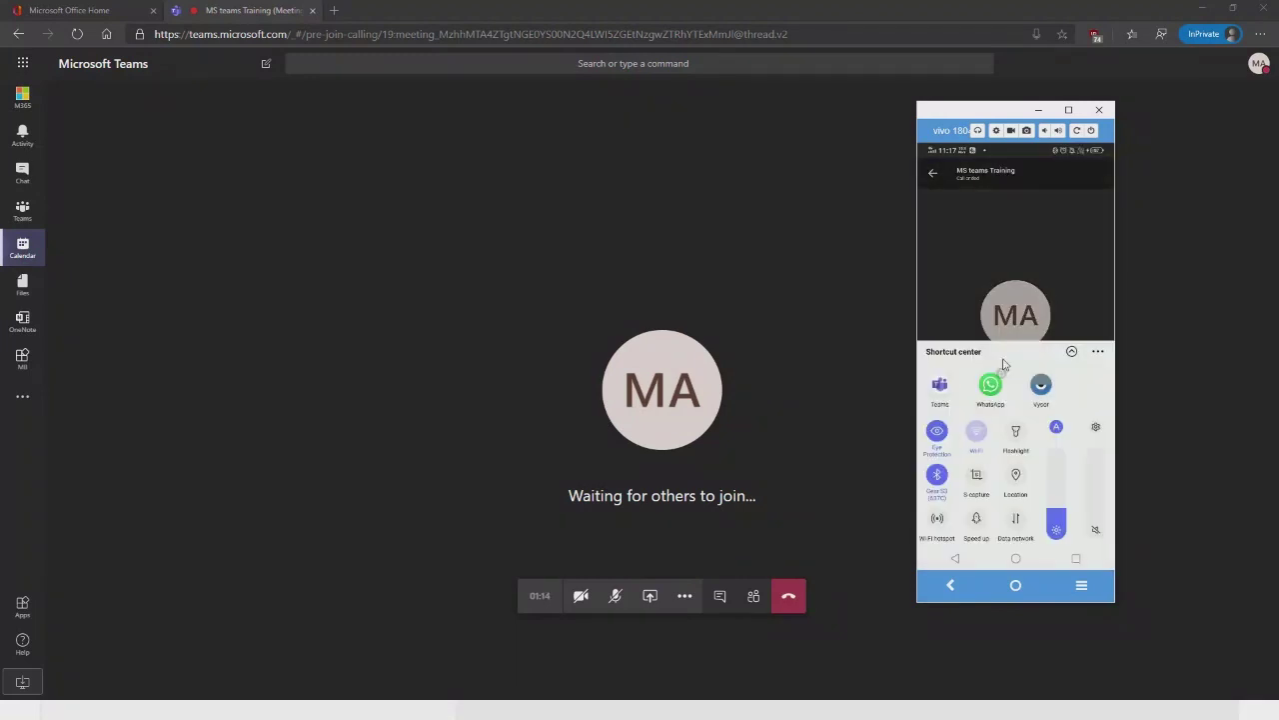
drag(1004, 364, 1024, 457)
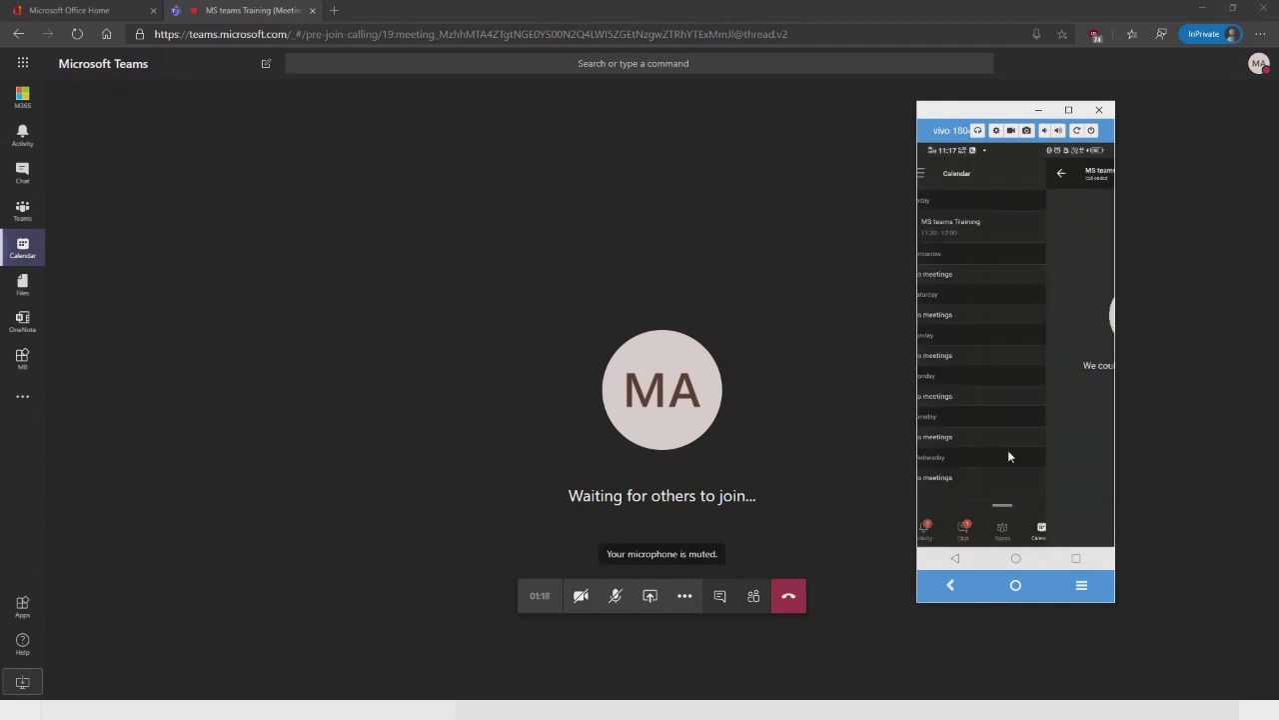
Retry joining the meeting from the phone, check the other join options, then return to its calendar and minimize the phone window
click(1092, 231)
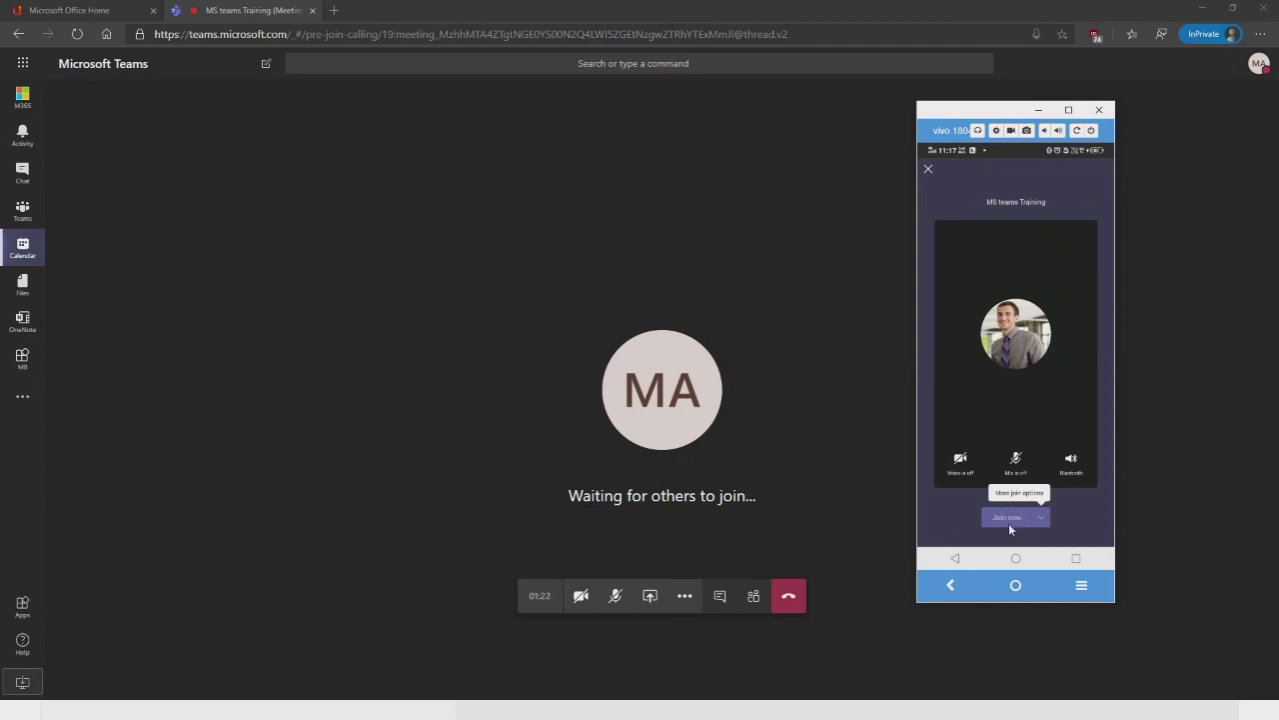
click(1005, 518)
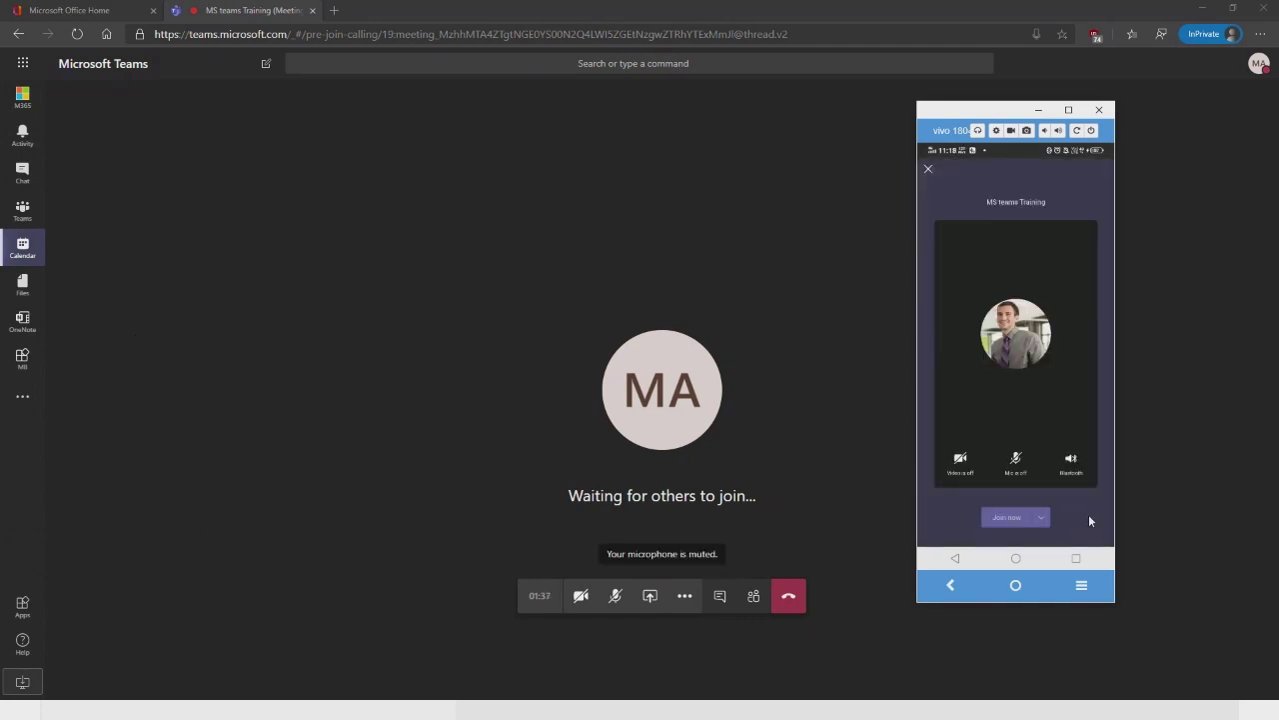
click(1043, 518)
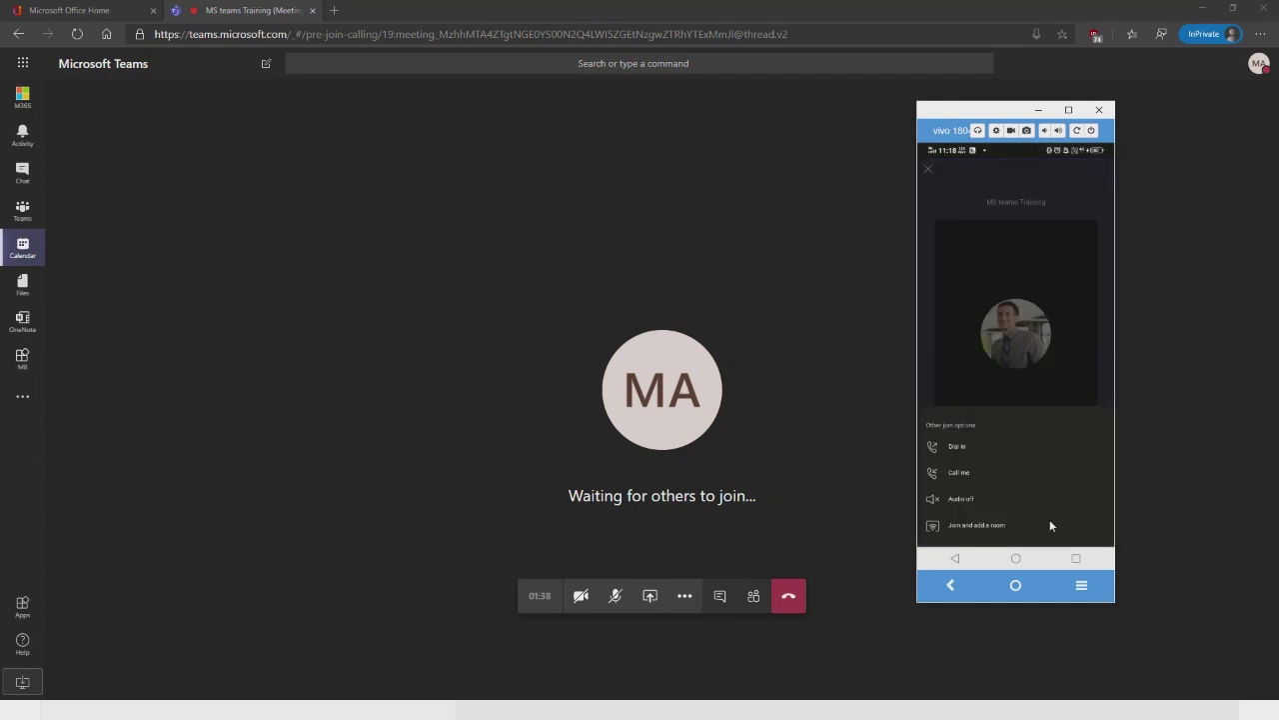
click(1067, 374)
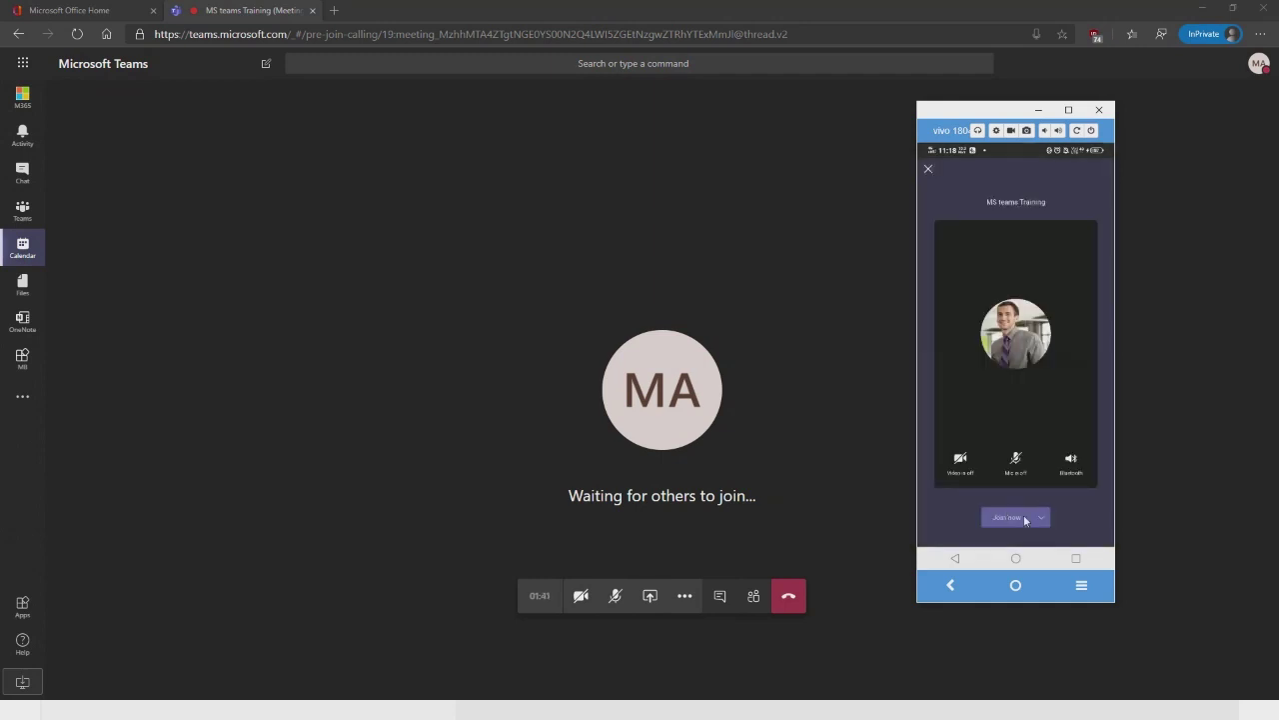
click(1022, 519)
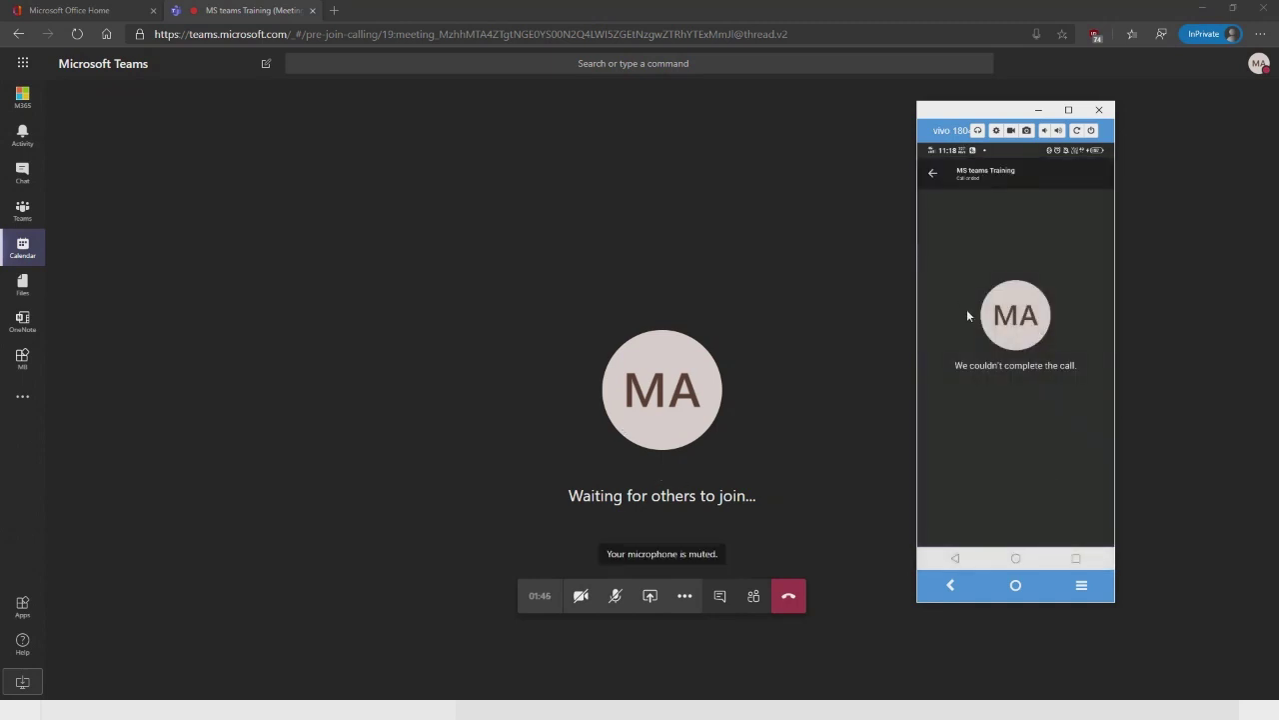
click(934, 174)
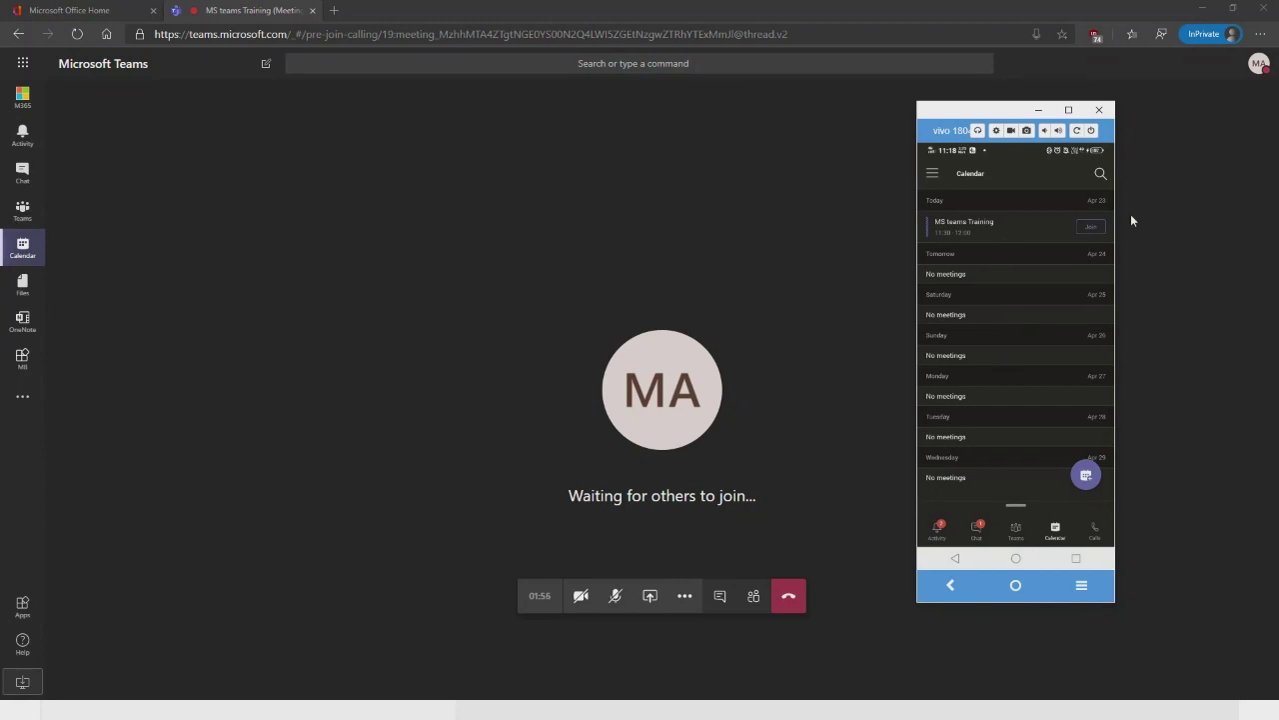
click(1040, 112)
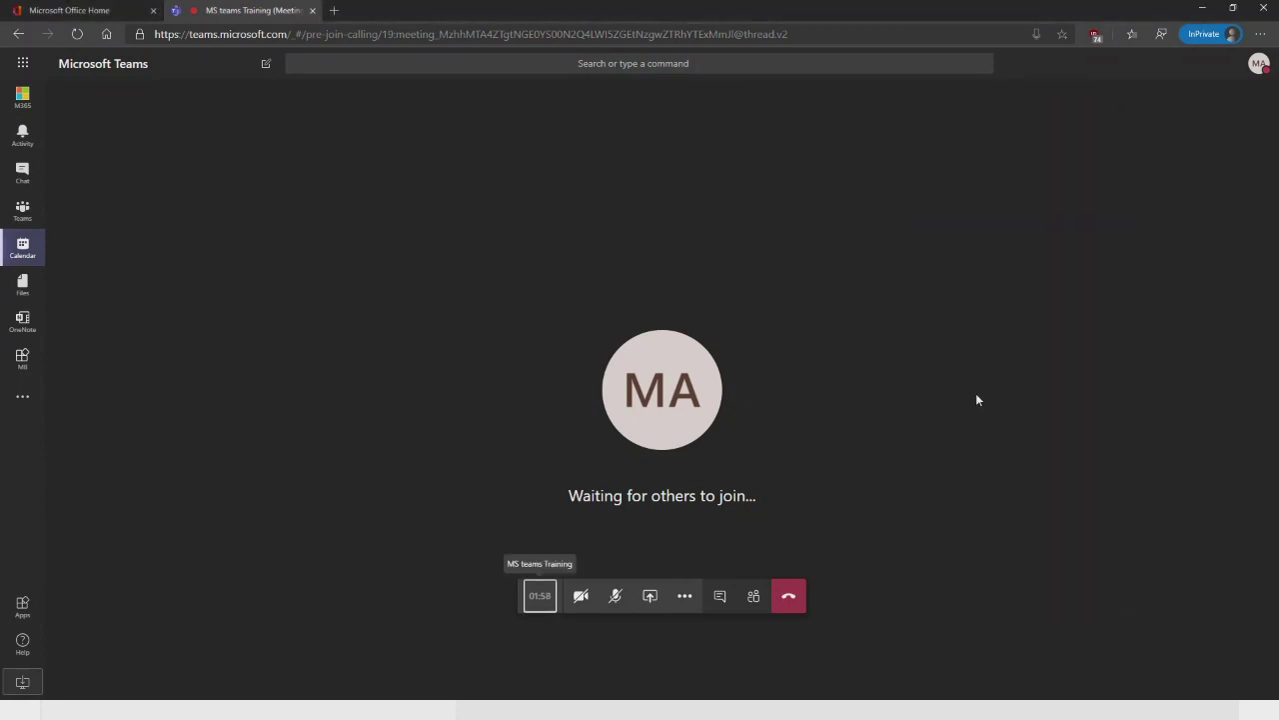